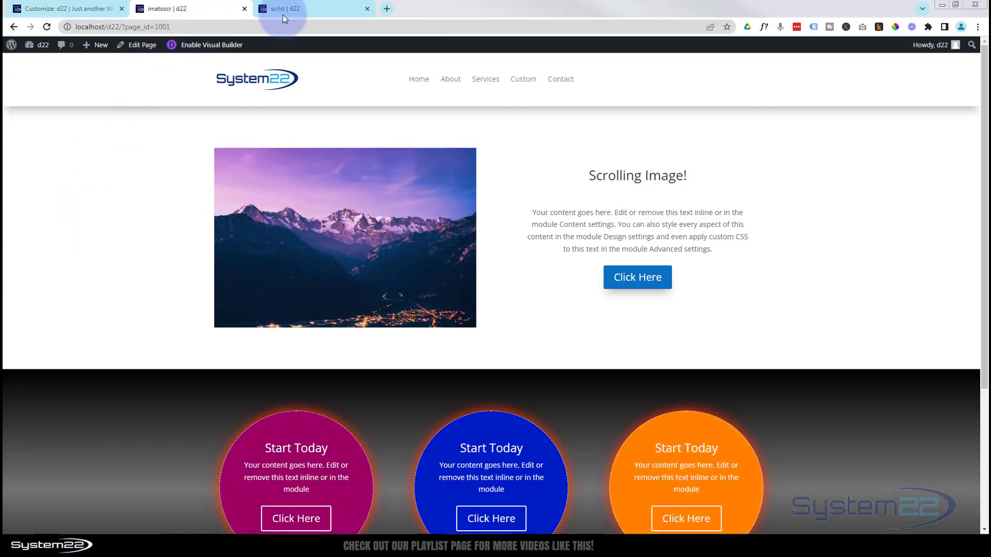
Switch to the 'scrlst | d22' tab with the wave images and the Read Carefully list.
{"action": "left_click", "coordinate": [309, 8]}
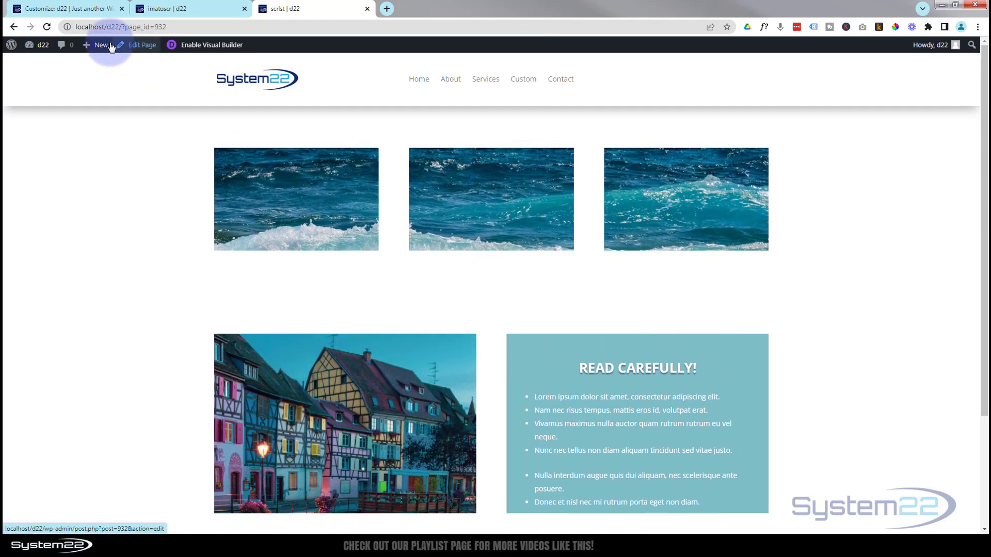
Create a new page titled 'List scroll' in a new tab and launch Divi Builder on it.
{"action": "mouse_move", "coordinate": [110, 47]}
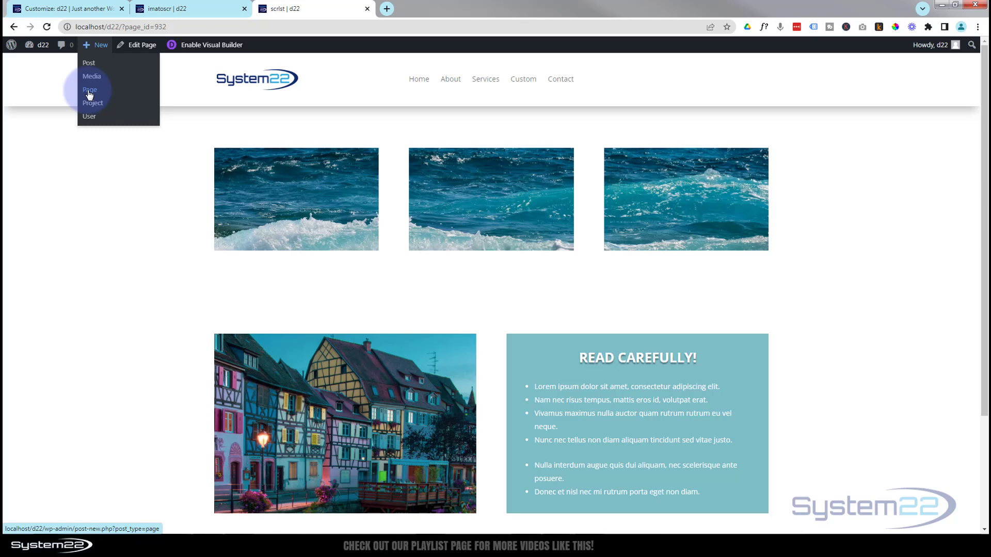
{"action": "middle_click", "coordinate": [88, 91]}
{"action": "left_click", "coordinate": [433, 11]}
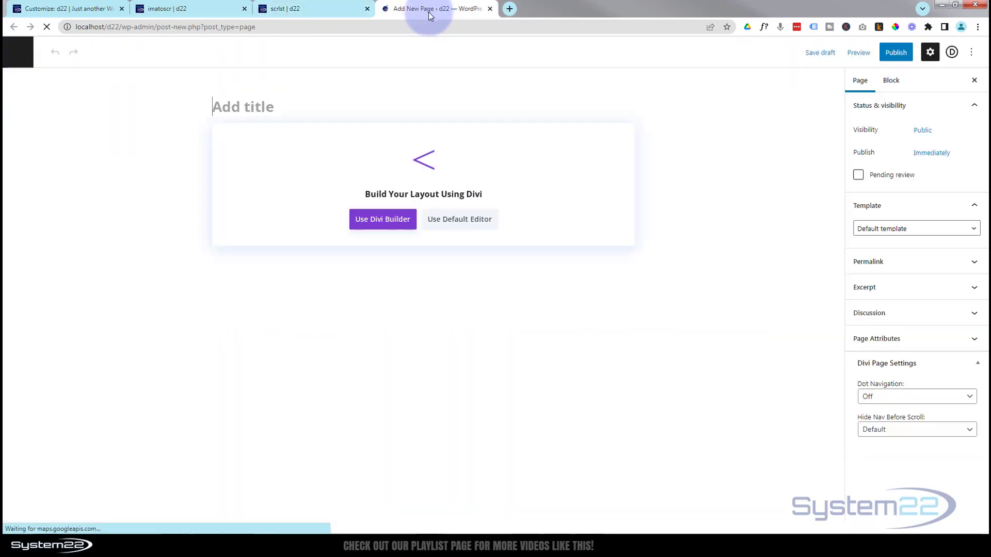
{"action": "type", "text": "List sc"}
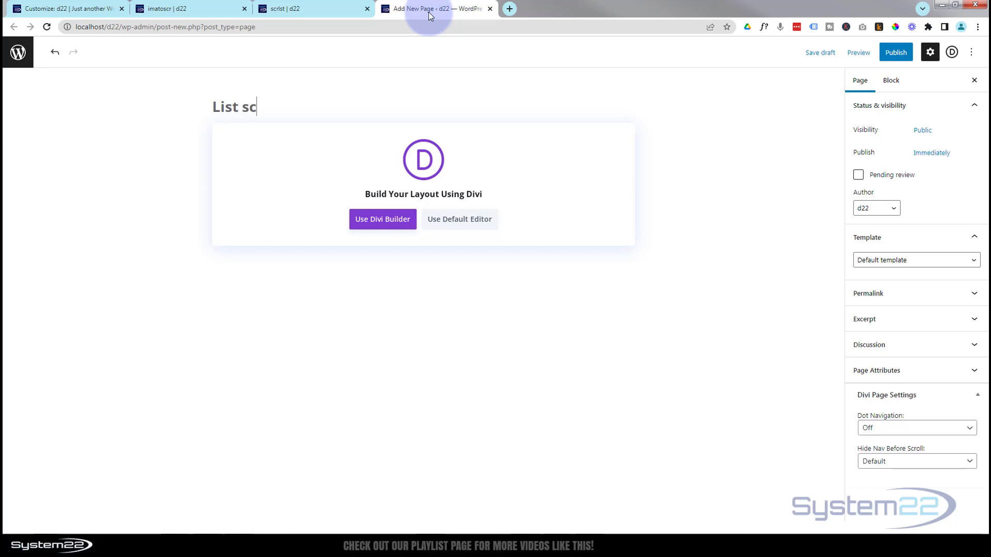
{"action": "type", "text": "roll"}
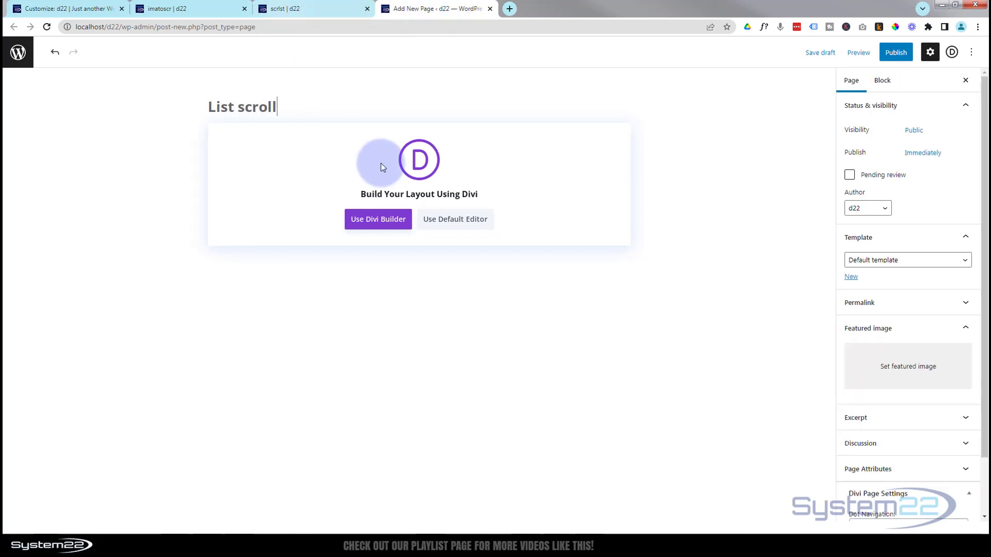
{"action": "left_click", "coordinate": [382, 220]}
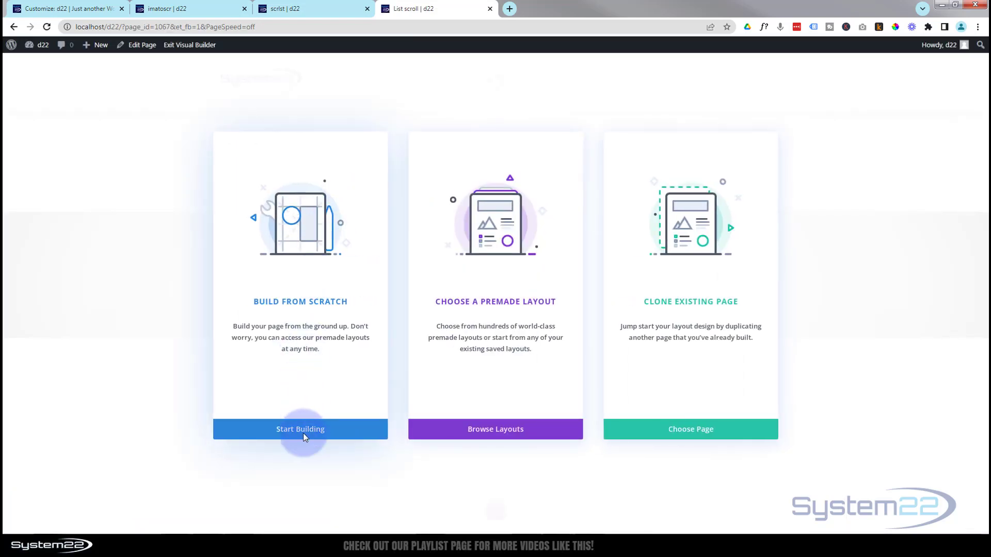
Start from a blank layout and add a row with two equal columns.
{"action": "left_click", "coordinate": [307, 436]}
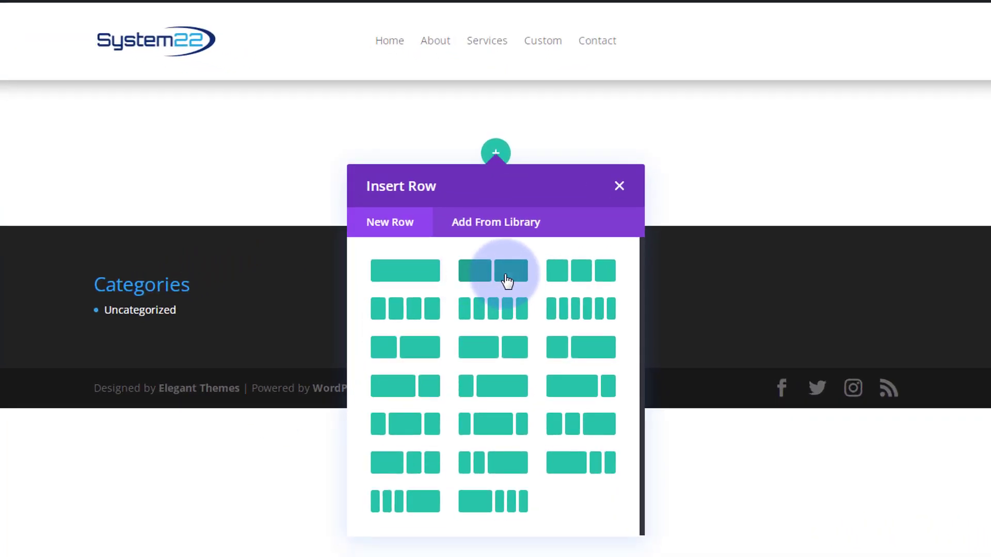
{"action": "left_click", "coordinate": [505, 279]}
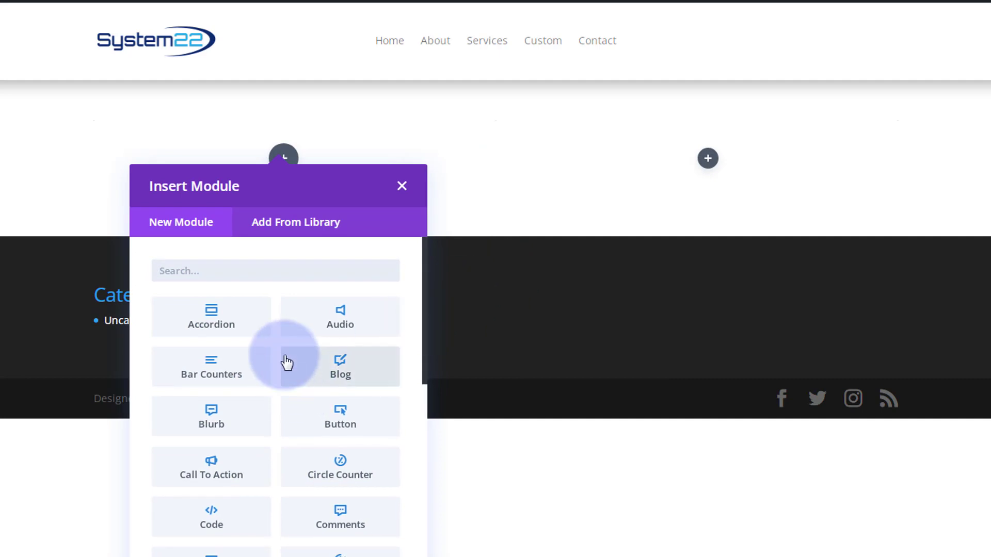
{"action": "scroll", "coordinate": [285, 343], "scroll_direction": "down", "scroll_amount": 9}
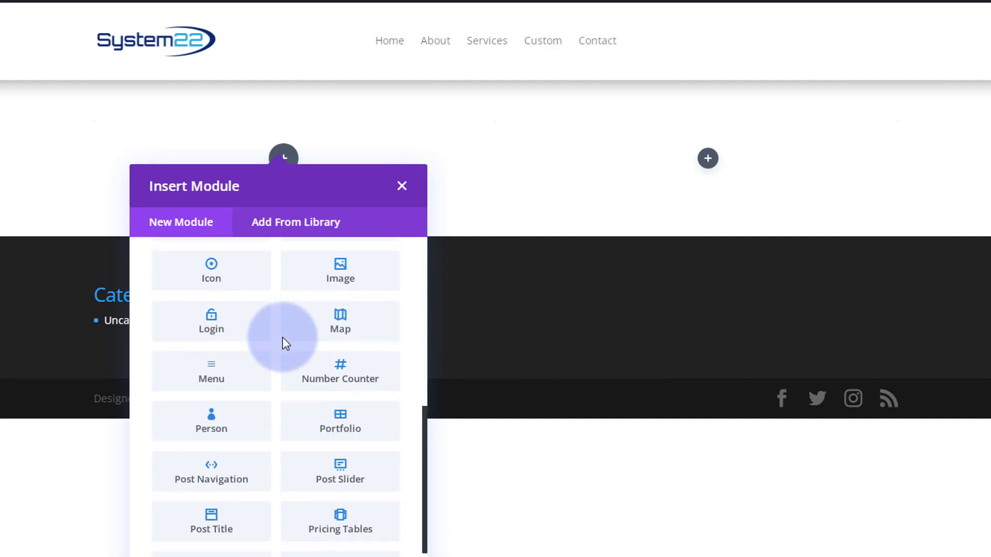
{"action": "scroll", "coordinate": [260, 547], "scroll_direction": "up", "scroll_amount": 8}
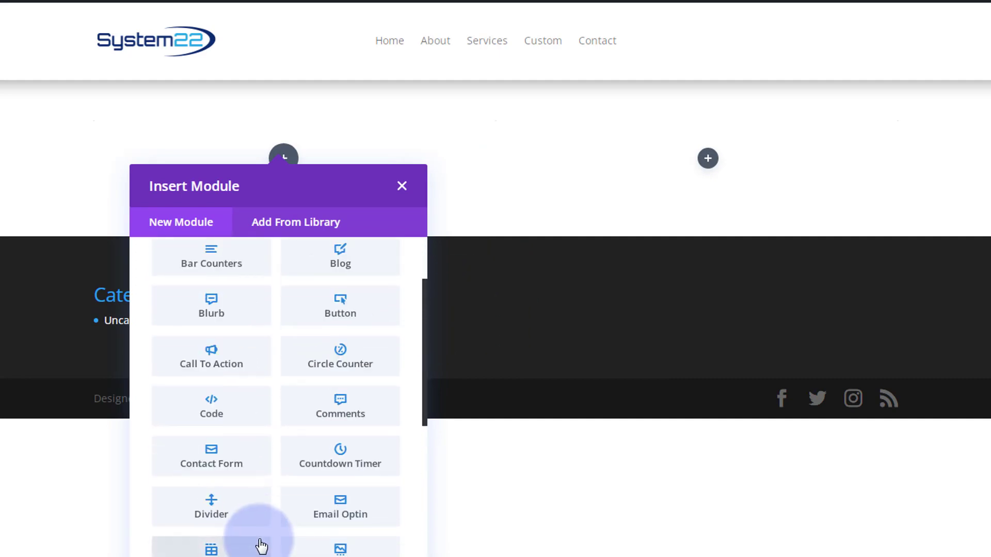
{"action": "scroll", "coordinate": [262, 546], "scroll_direction": "up", "scroll_amount": 1}
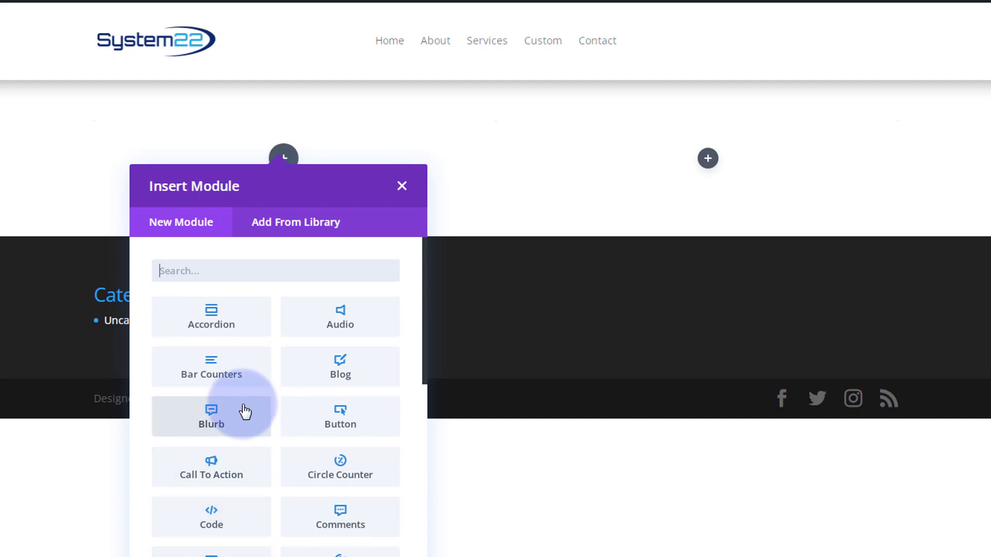
{"action": "scroll", "coordinate": [243, 408], "scroll_direction": "down", "scroll_amount": 3}
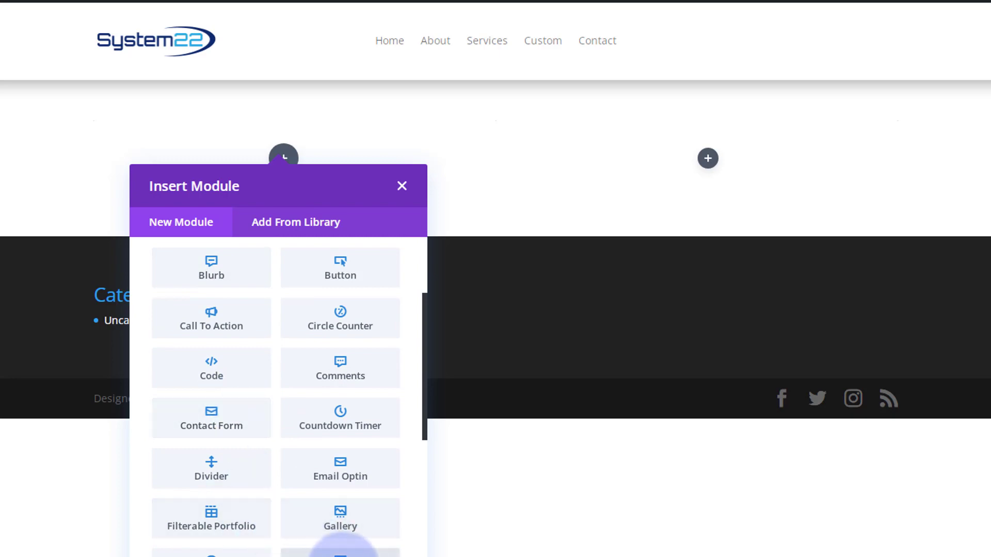
Insert the tall cliff-above-fjord photo into the first column's image module and save it.
{"action": "left_click", "coordinate": [340, 551]}
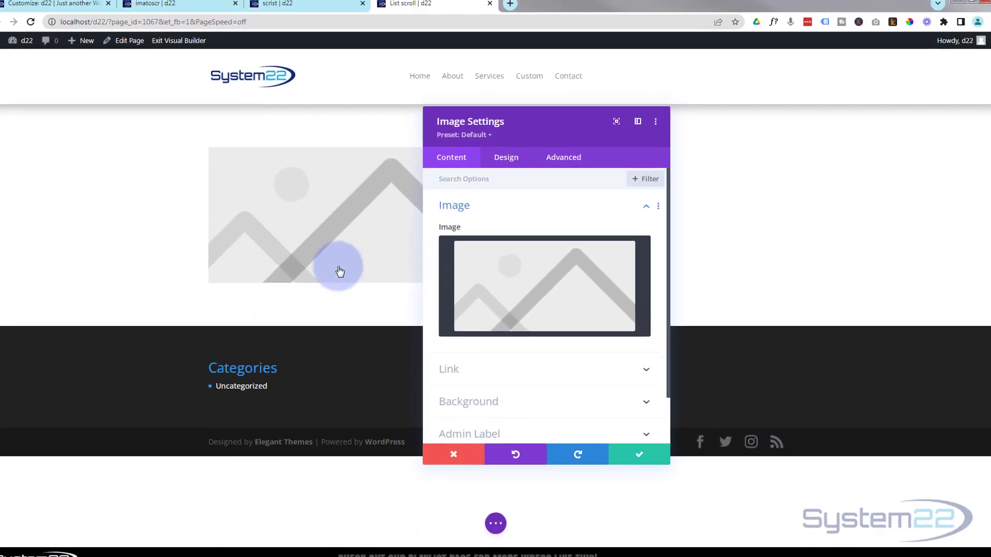
{"action": "left_click", "coordinate": [569, 292]}
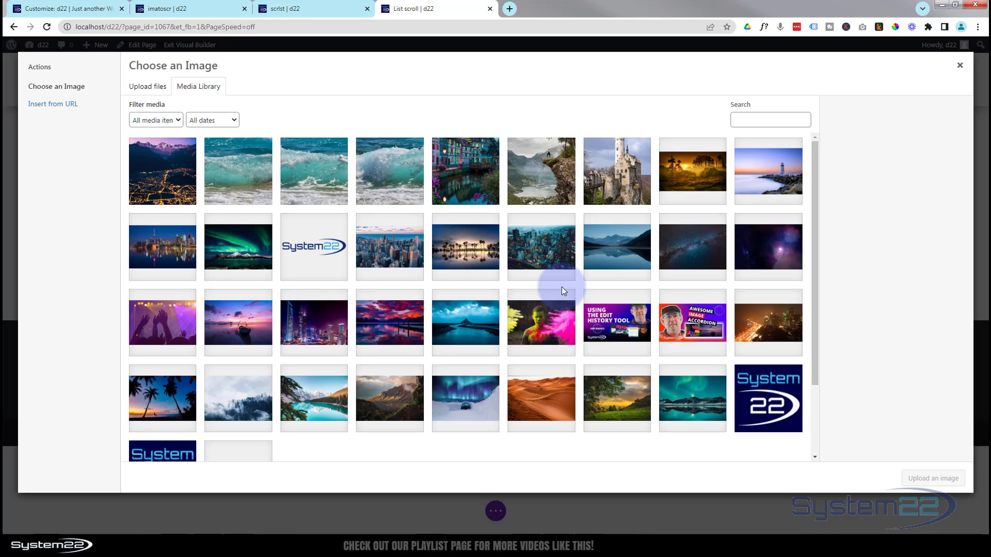
{"action": "left_click", "coordinate": [549, 172]}
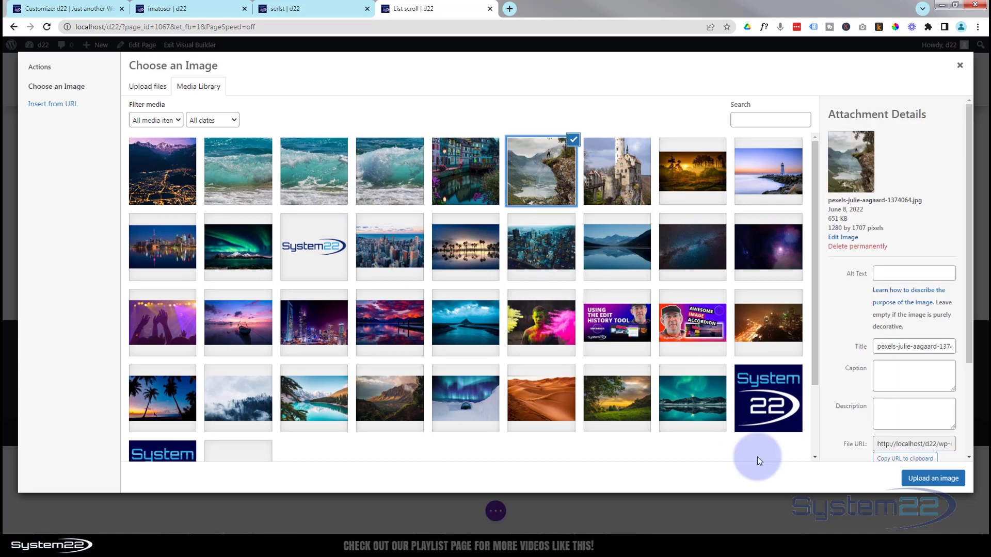
{"action": "left_click", "coordinate": [942, 483]}
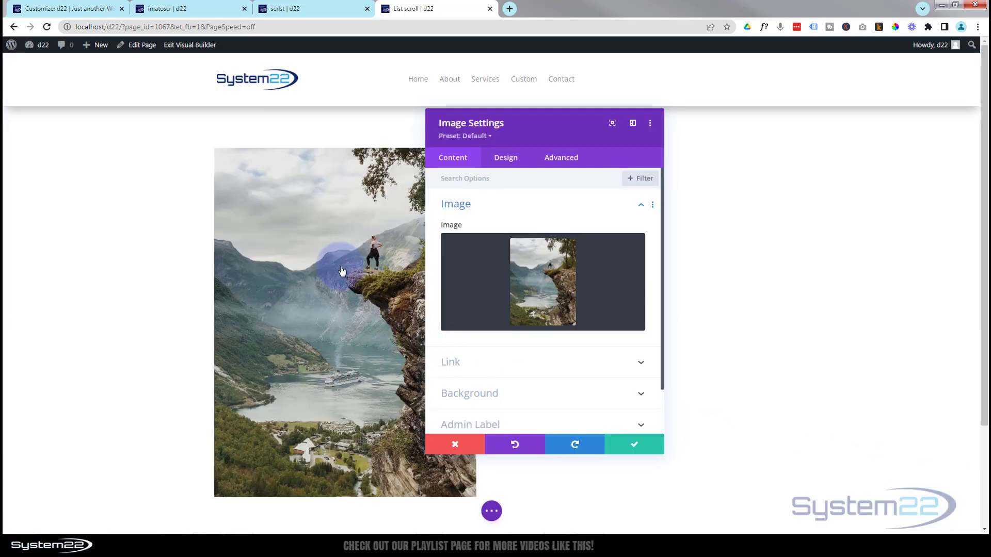
{"action": "left_click", "coordinate": [642, 452]}
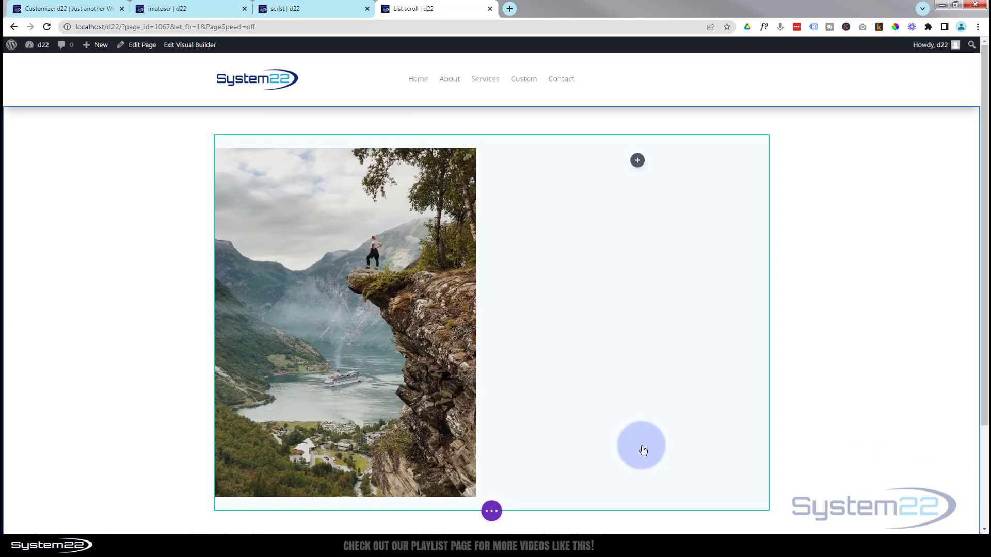
{"action": "left_click", "coordinate": [492, 511]}
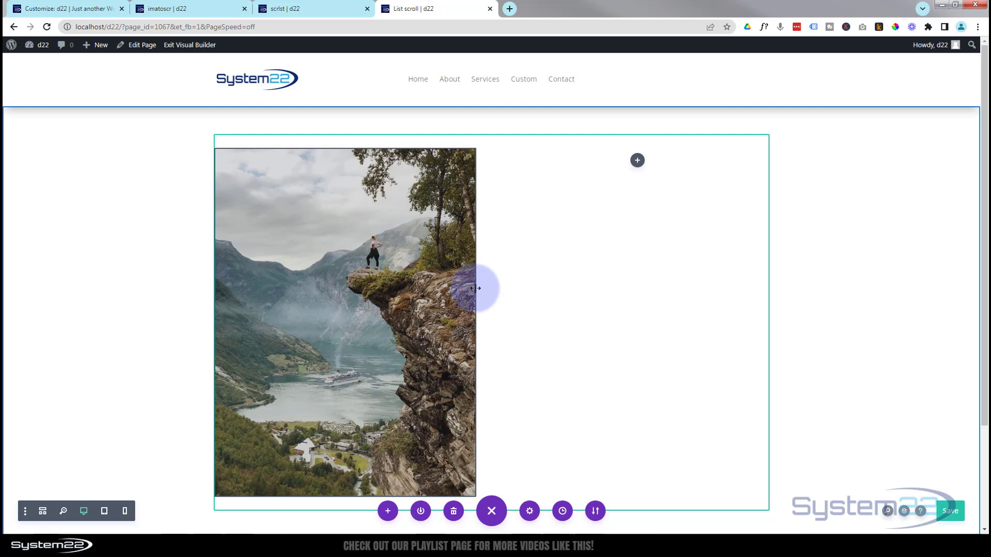
Widen the image module, then open Row Settings for the row holding it.
{"action": "left_click_drag", "start_coordinate": [476, 288], "coordinate": [506, 291]}
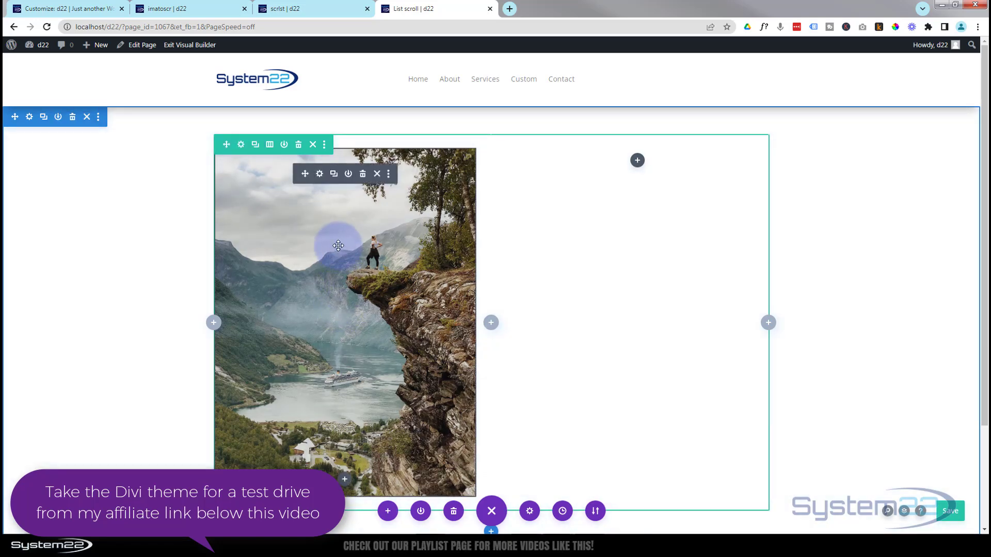
{"action": "left_click", "coordinate": [241, 147]}
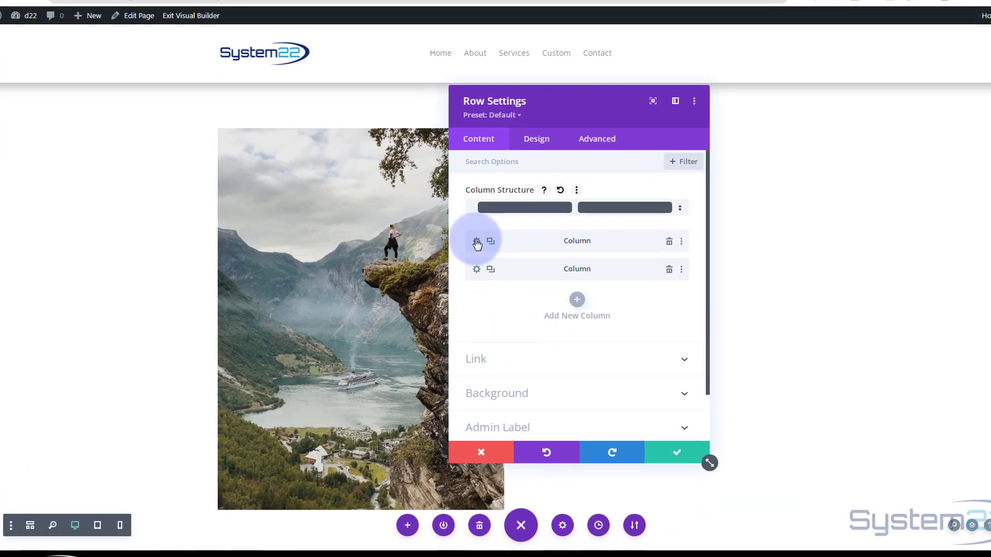
Set the first column's Horizontal and Vertical Overflow to Hidden under Advanced > Visibility.
{"action": "left_click", "coordinate": [450, 251]}
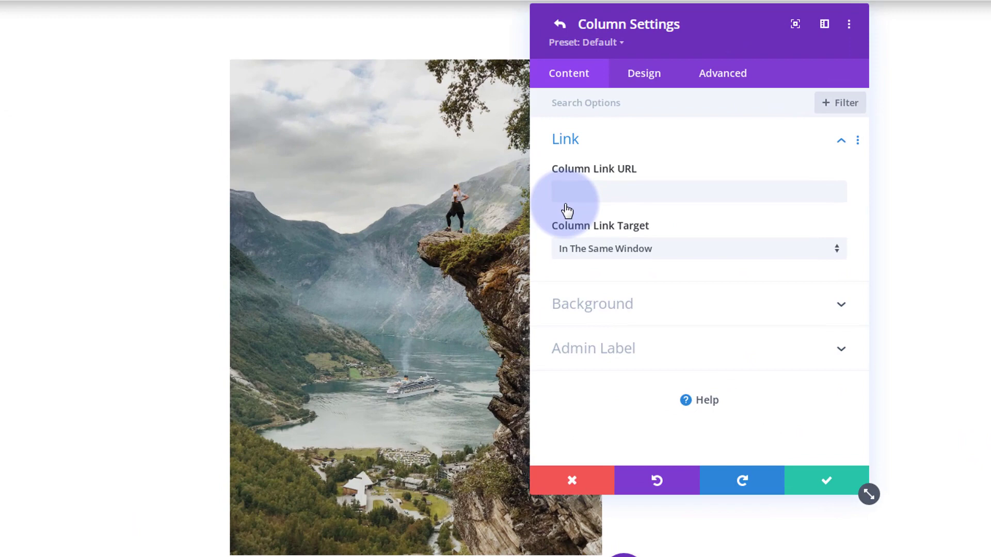
{"action": "left_click", "coordinate": [729, 83]}
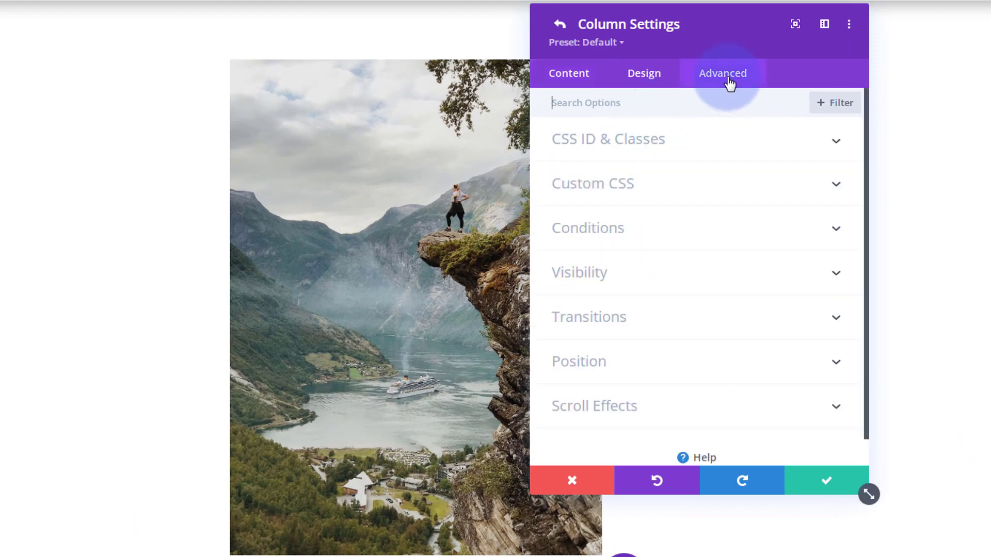
{"action": "left_click", "coordinate": [717, 274]}
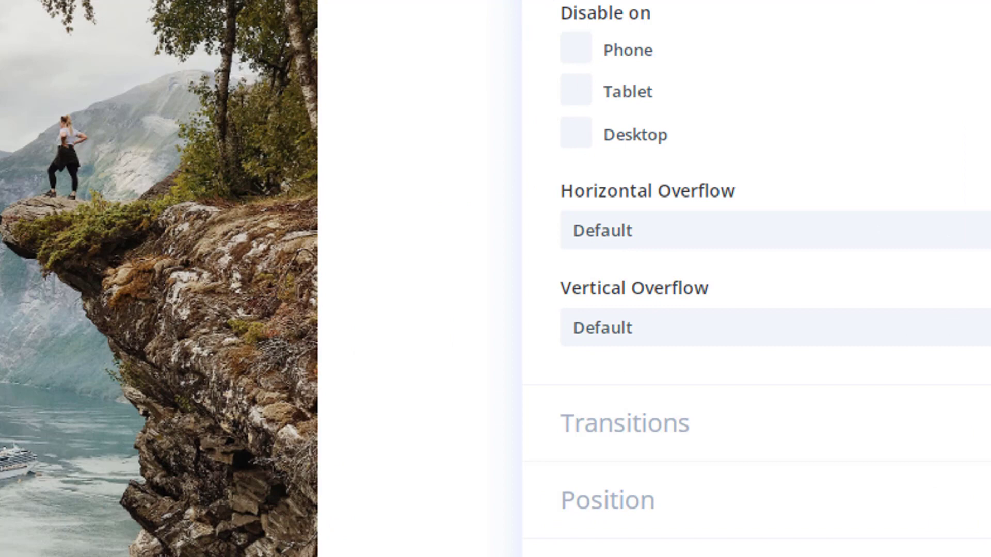
{"action": "left_click", "coordinate": [675, 242]}
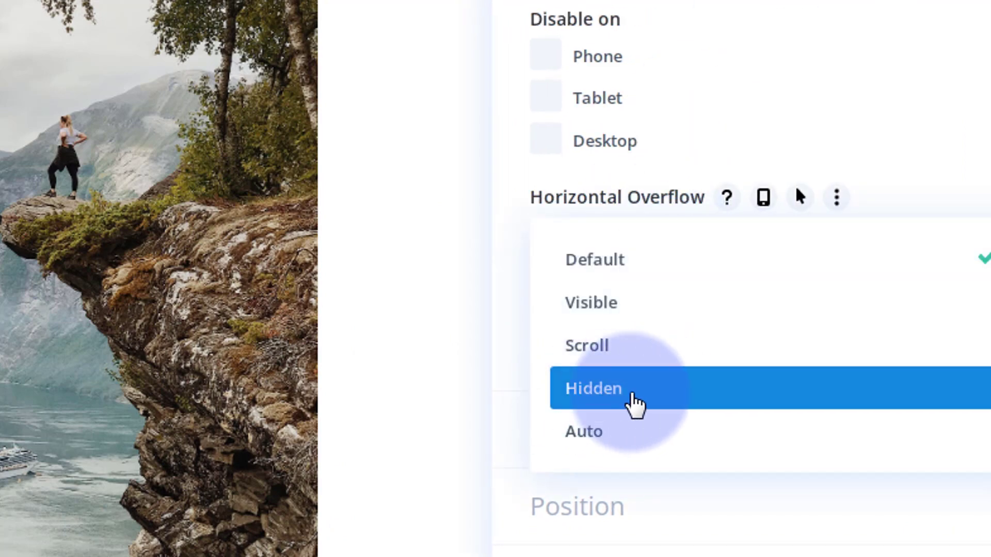
{"action": "left_click", "coordinate": [634, 398]}
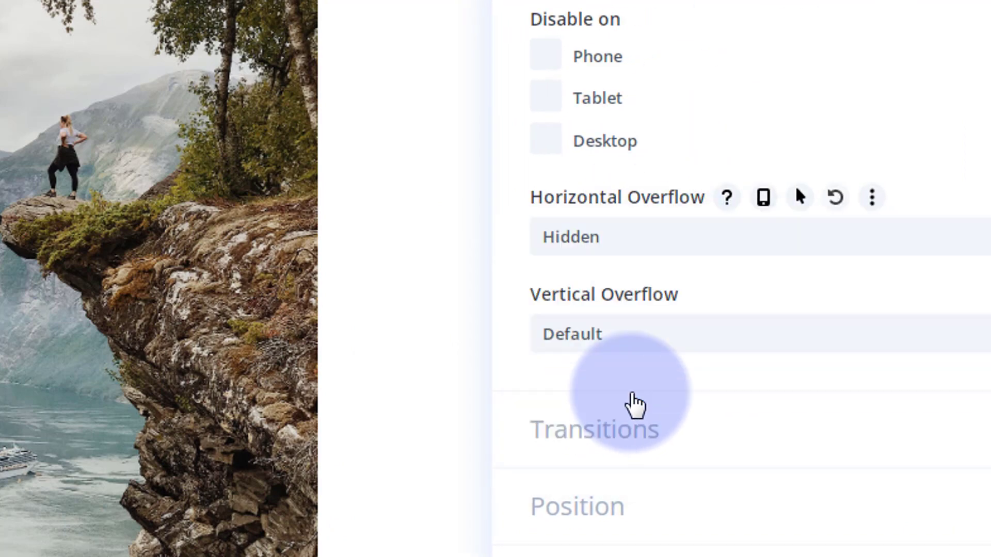
{"action": "left_click", "coordinate": [649, 343]}
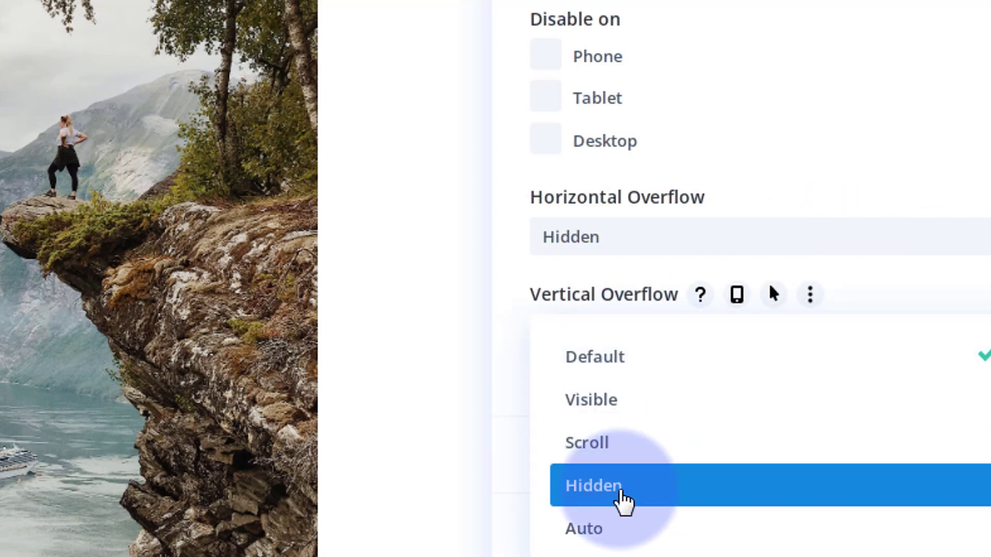
{"action": "left_click", "coordinate": [622, 496]}
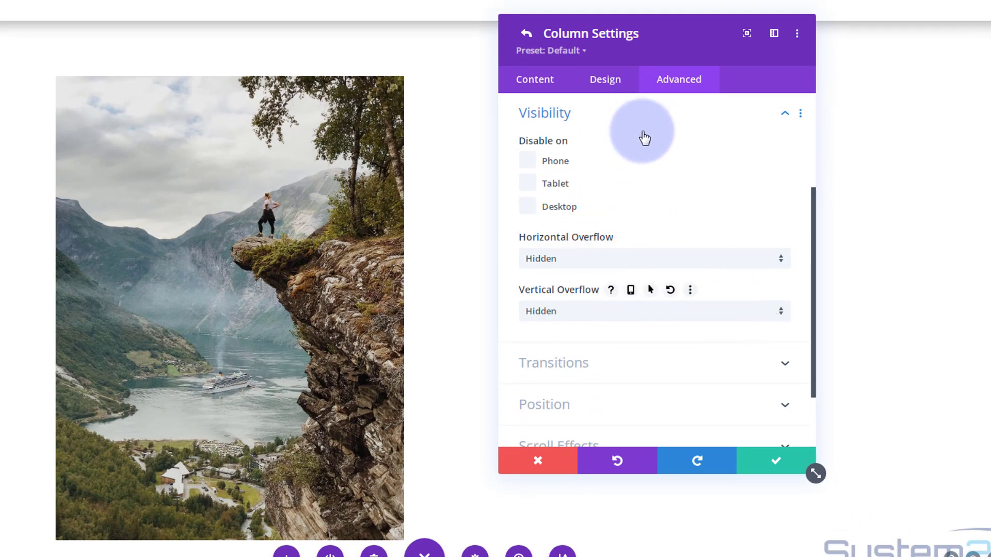
Give the column Main Element custom CSS height:300px, then save the column and row settings.
{"action": "left_click", "coordinate": [593, 122]}
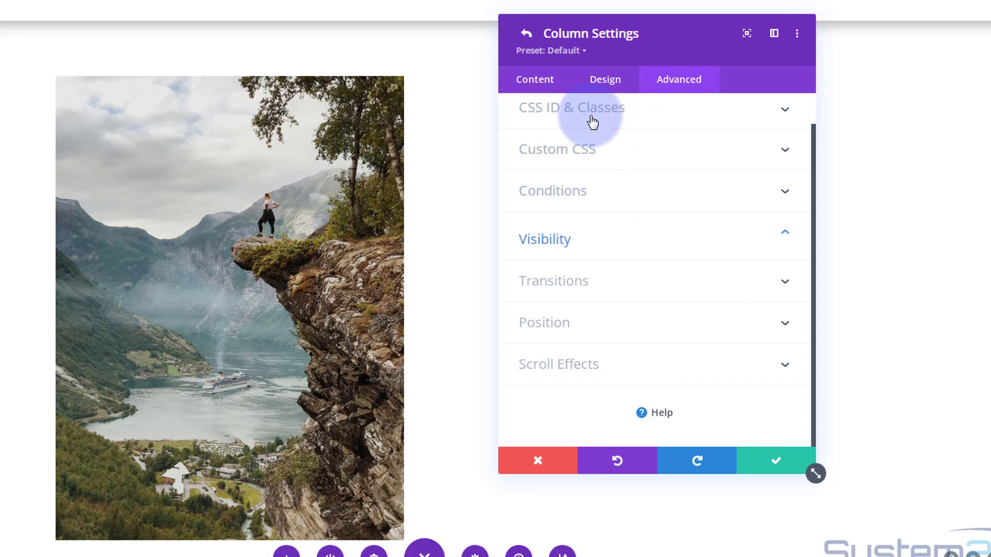
{"action": "left_click", "coordinate": [630, 158]}
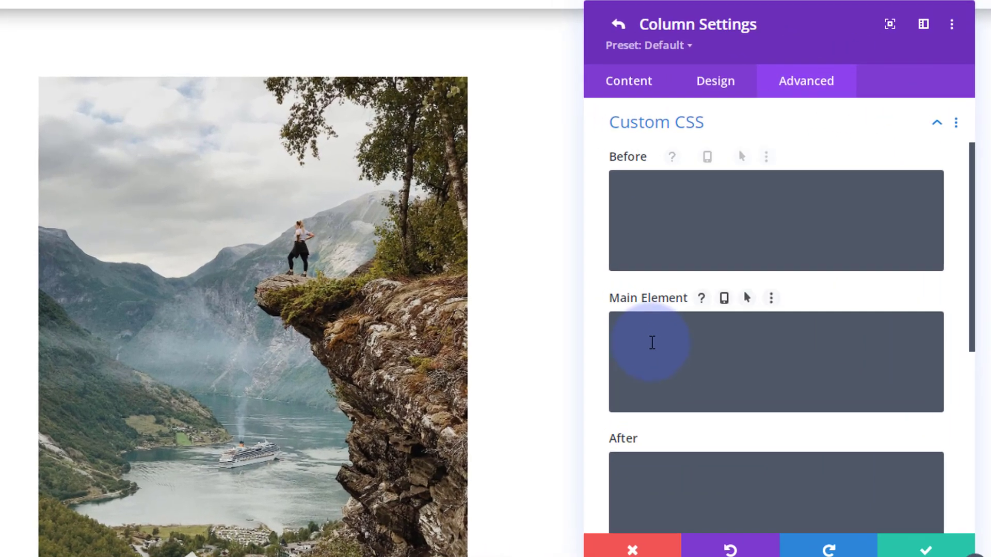
{"action": "left_click", "coordinate": [552, 292]}
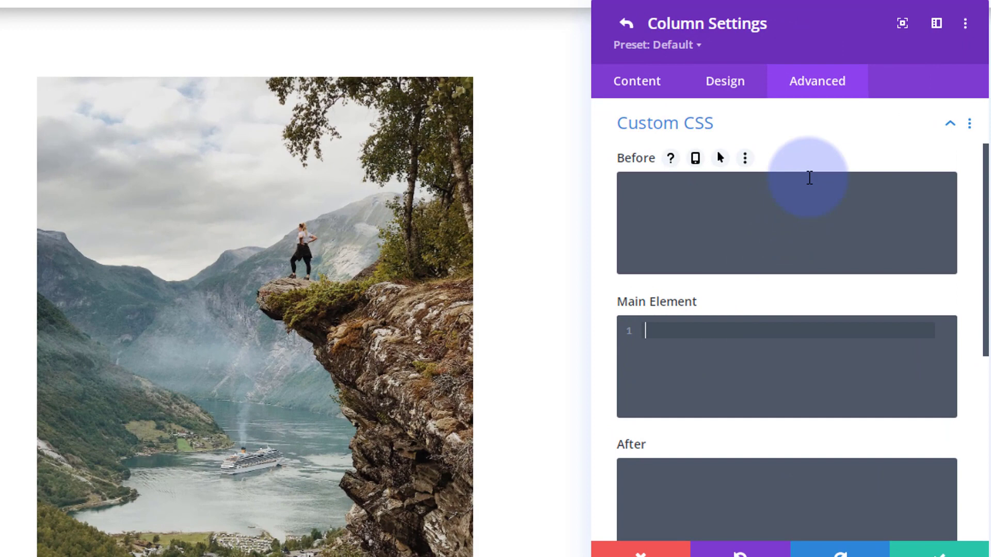
{"action": "type", "text": "height:250px"}
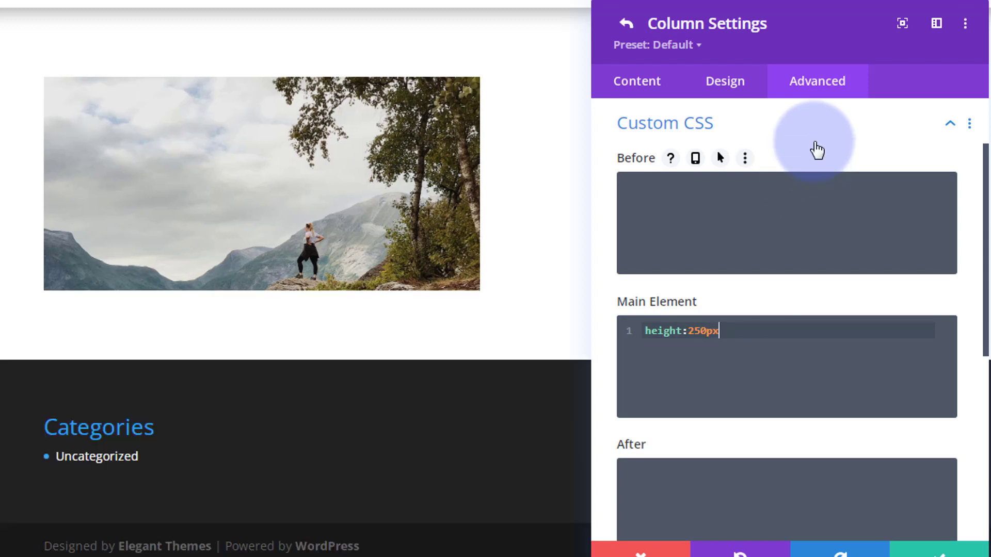
{"action": "left_click", "coordinate": [690, 331]}
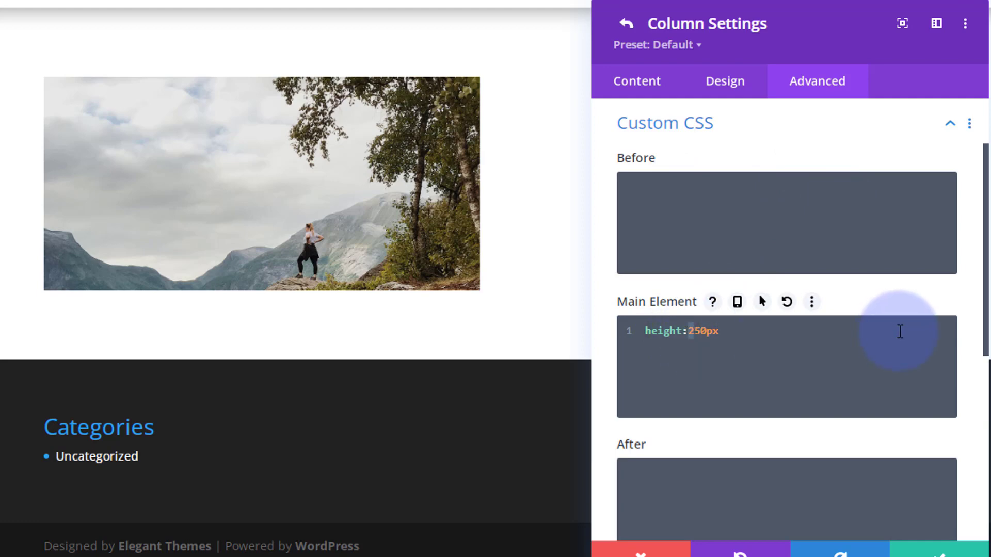
{"action": "key", "text": "Delete"}
{"action": "type", "text": "3"}
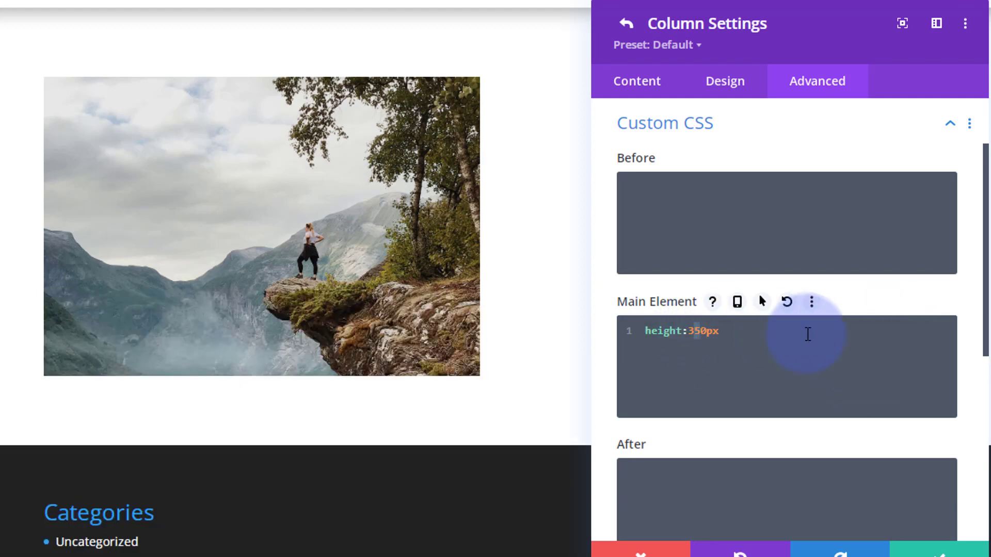
{"action": "type", "text": "0"}
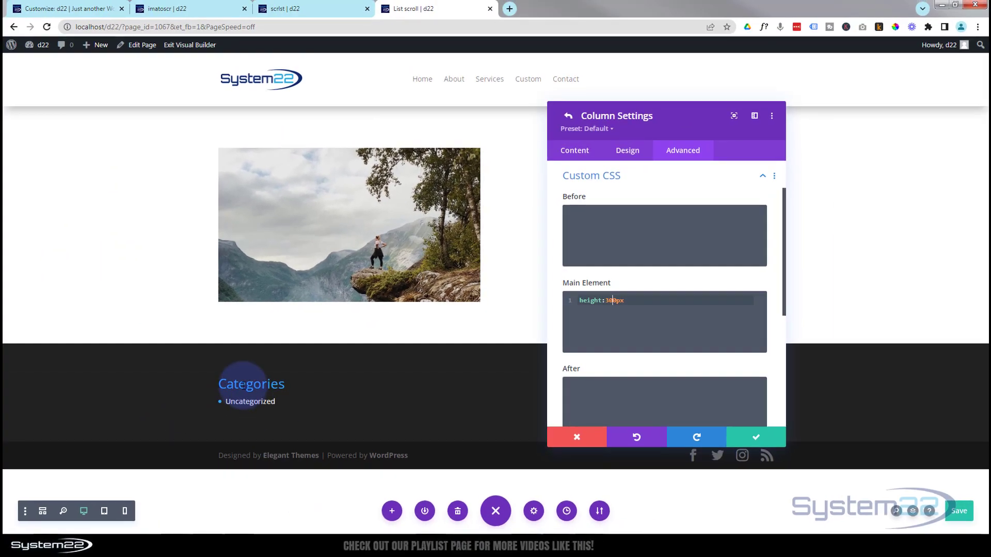
{"action": "left_click", "coordinate": [755, 439]}
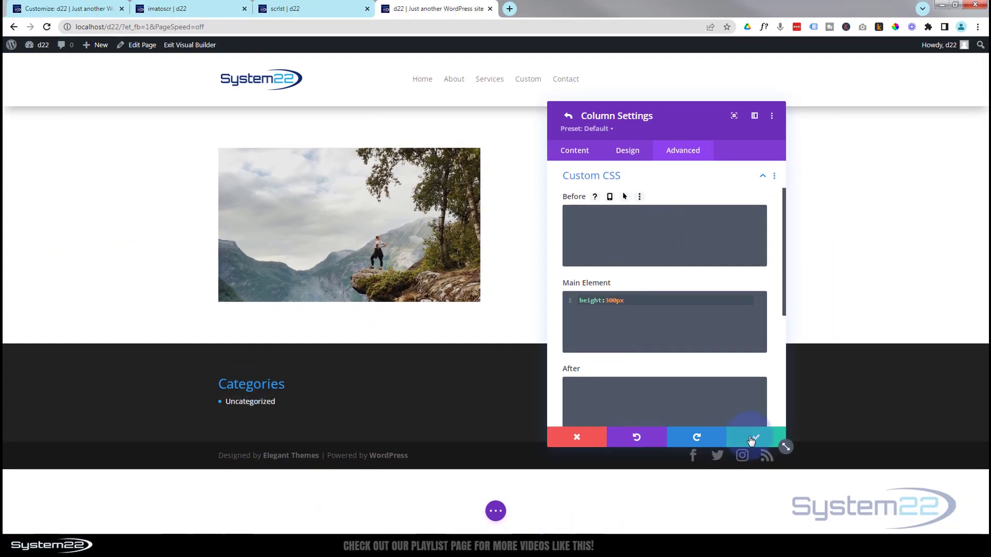
{"action": "left_click", "coordinate": [756, 439]}
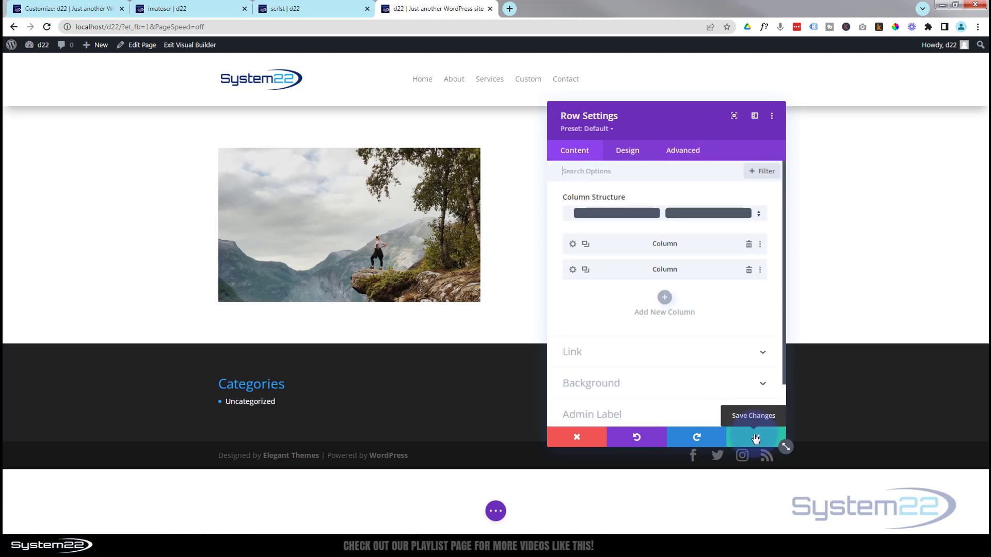
{"action": "left_click", "coordinate": [755, 439]}
Give the cliff image module the CSS class 'scrlst' under Advanced > CSS ID & Classes.
{"action": "left_click", "coordinate": [296, 255]}
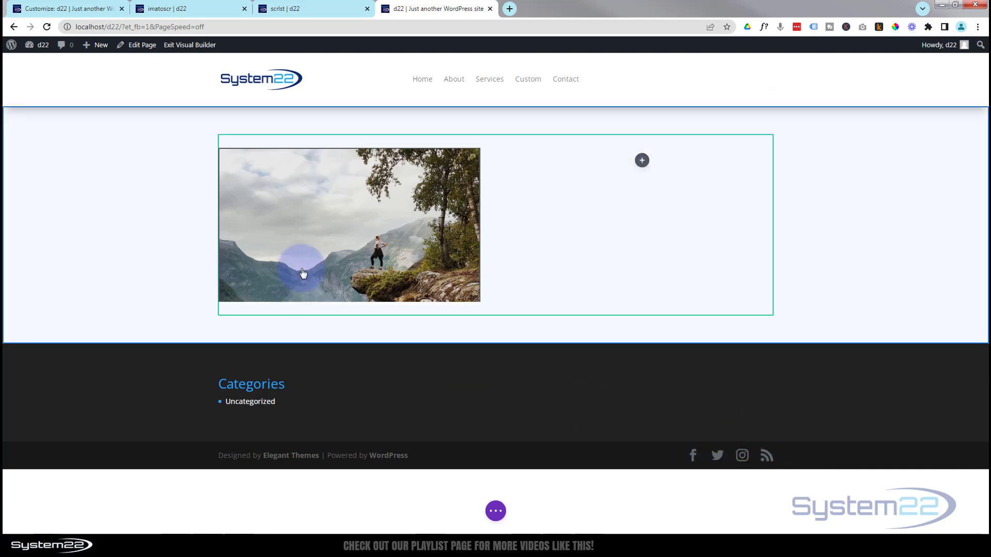
{"action": "mouse_move", "coordinate": [288, 222]}
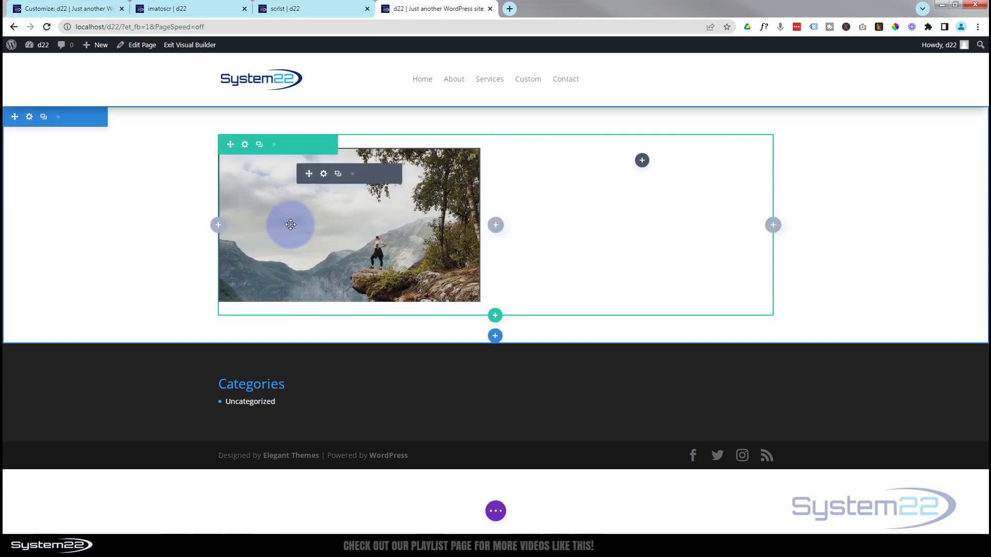
{"action": "left_click", "coordinate": [325, 176]}
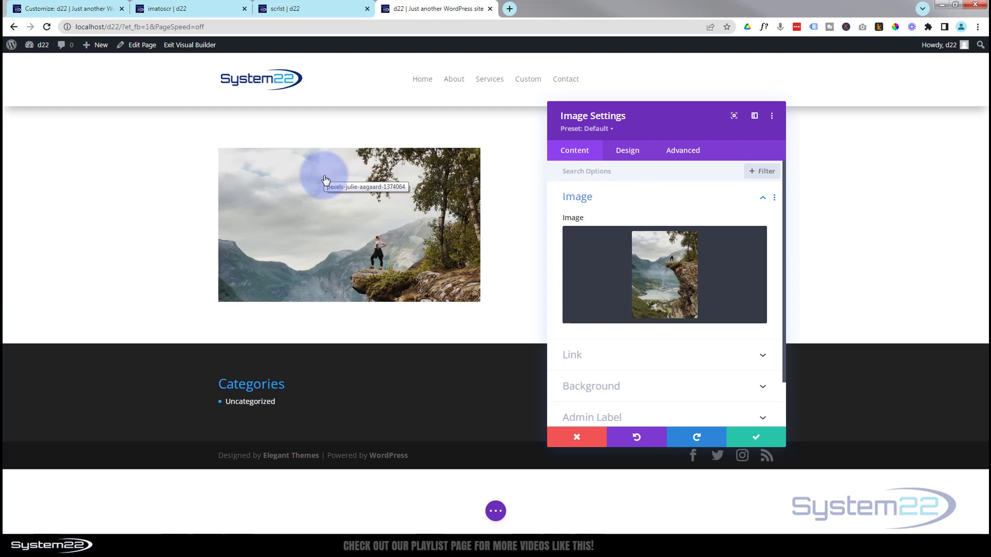
{"action": "left_click", "coordinate": [564, 176]}
{"action": "left_click", "coordinate": [689, 154]}
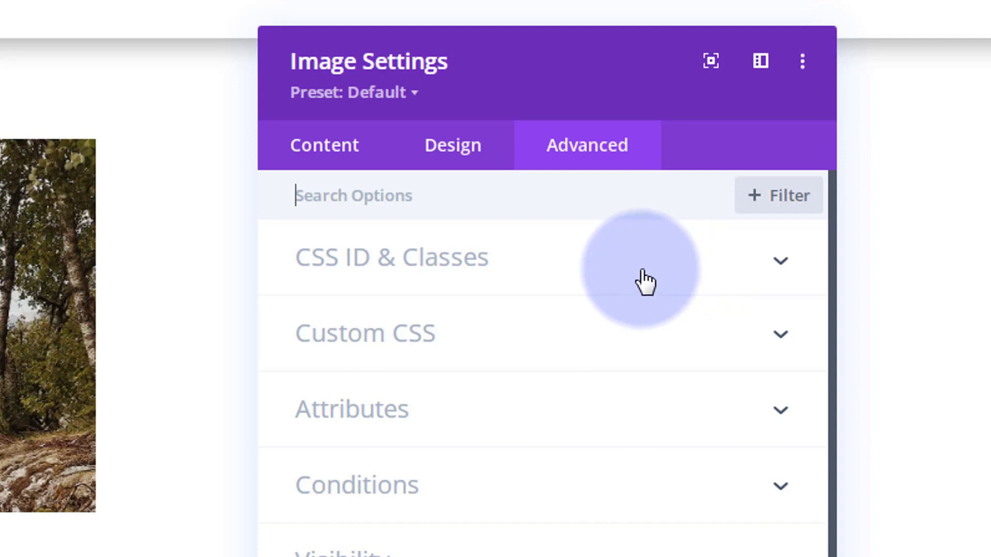
{"action": "left_click", "coordinate": [594, 277]}
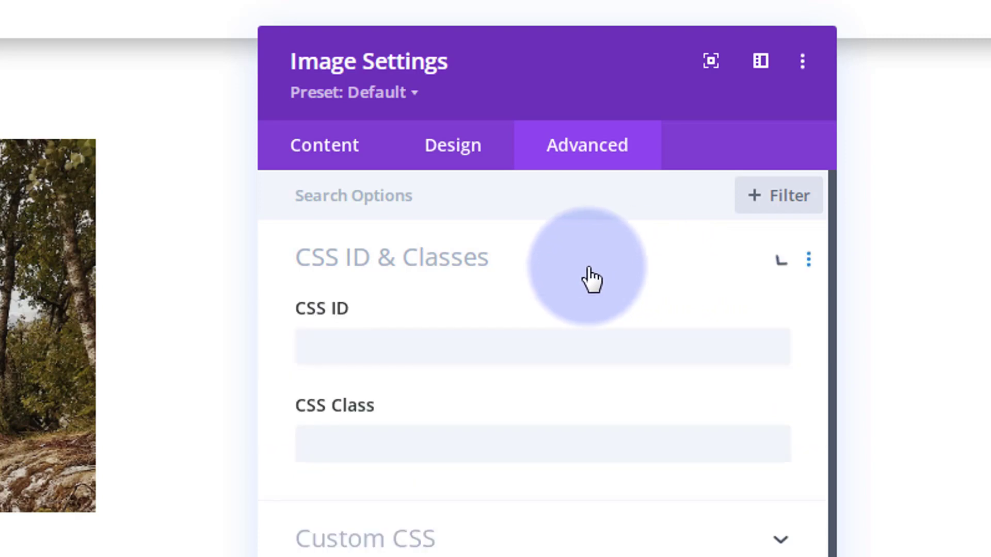
{"action": "left_click", "coordinate": [352, 448]}
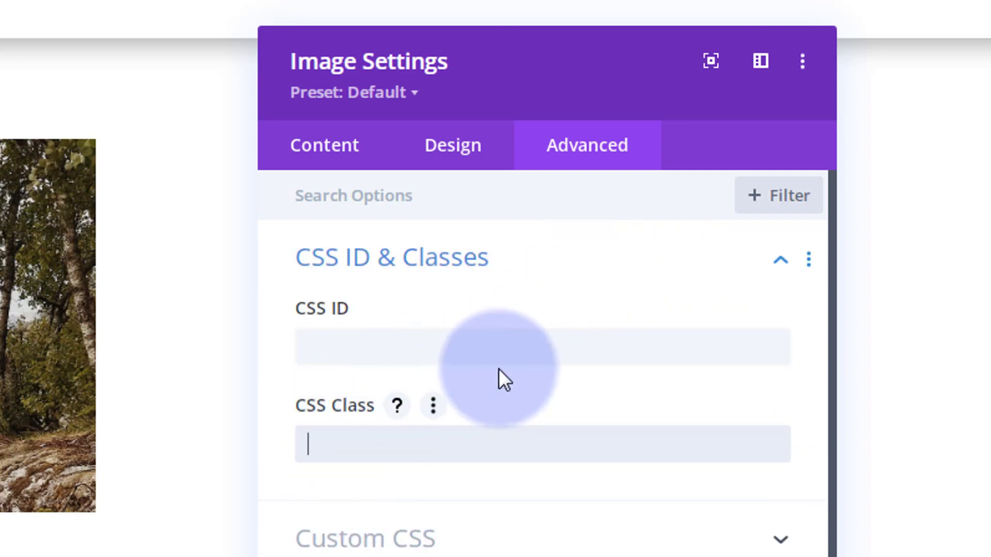
{"action": "type", "text": "scr"}
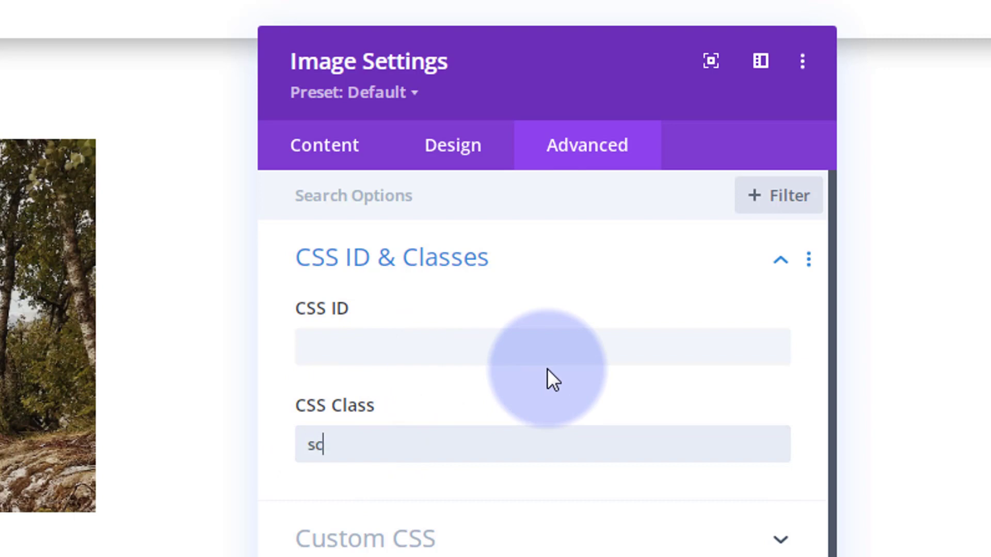
{"action": "type", "text": "lst"}
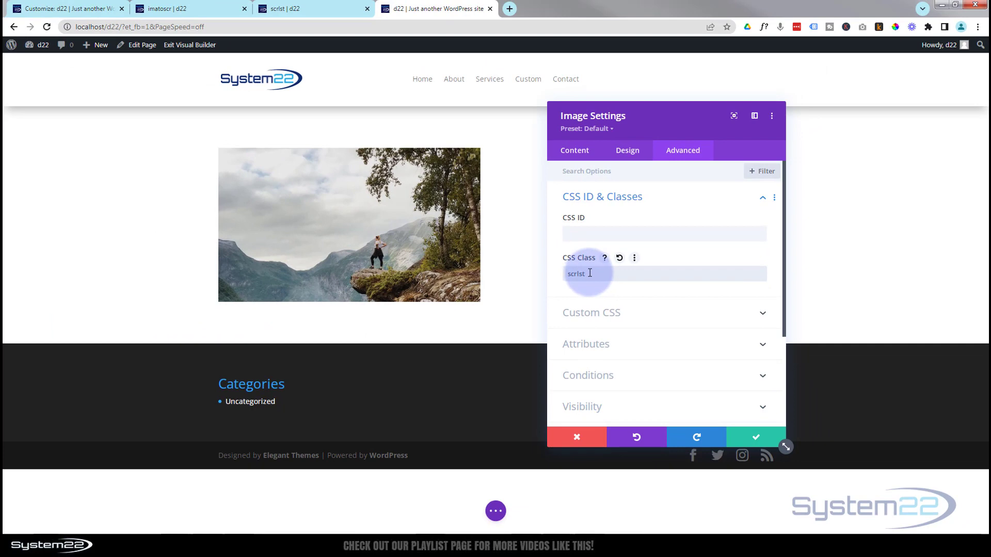
{"action": "left_click", "coordinate": [758, 438]}
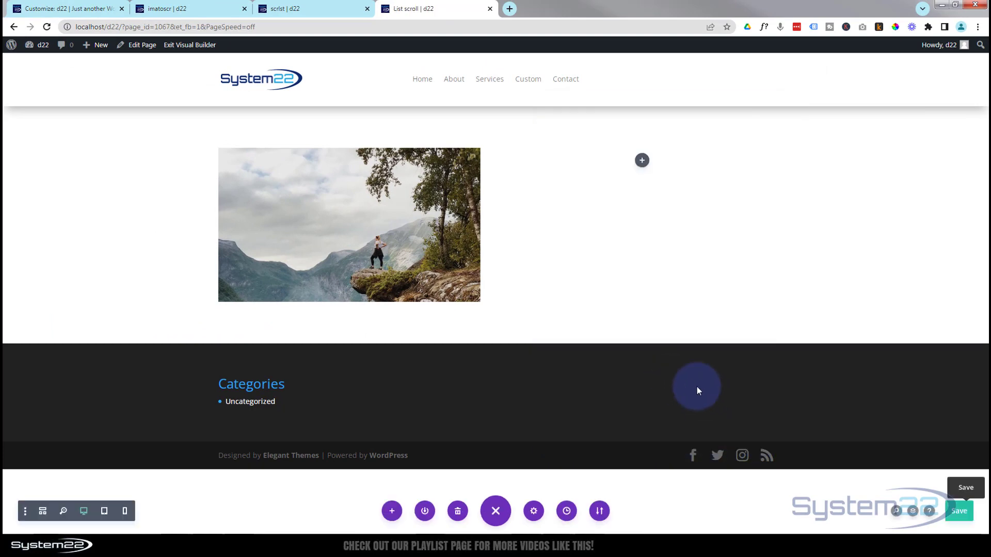
Save the 'List scroll' page, then reopen the Customizer via Appearance > Customize.
{"action": "left_click", "coordinate": [960, 512]}
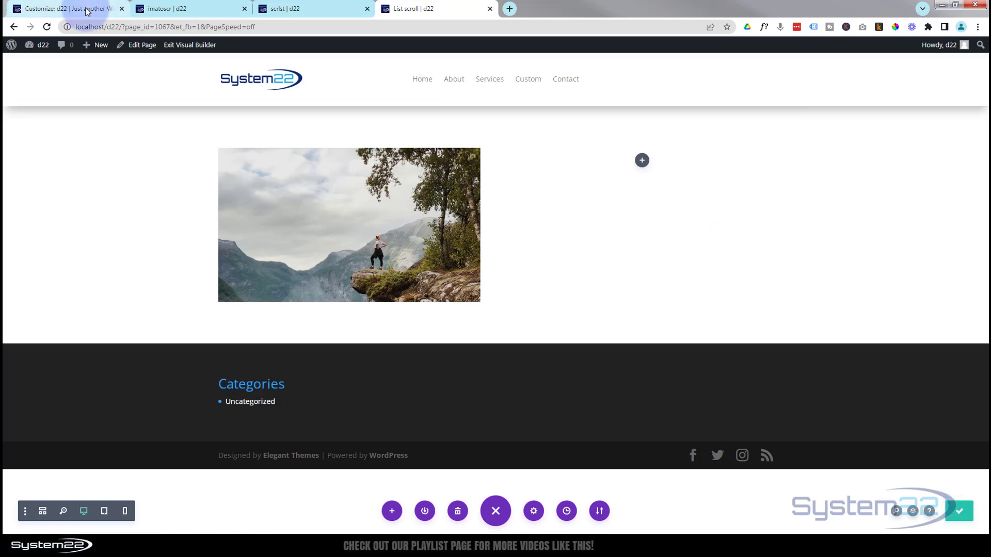
{"action": "left_click", "coordinate": [67, 8]}
{"action": "left_click", "coordinate": [17, 50]}
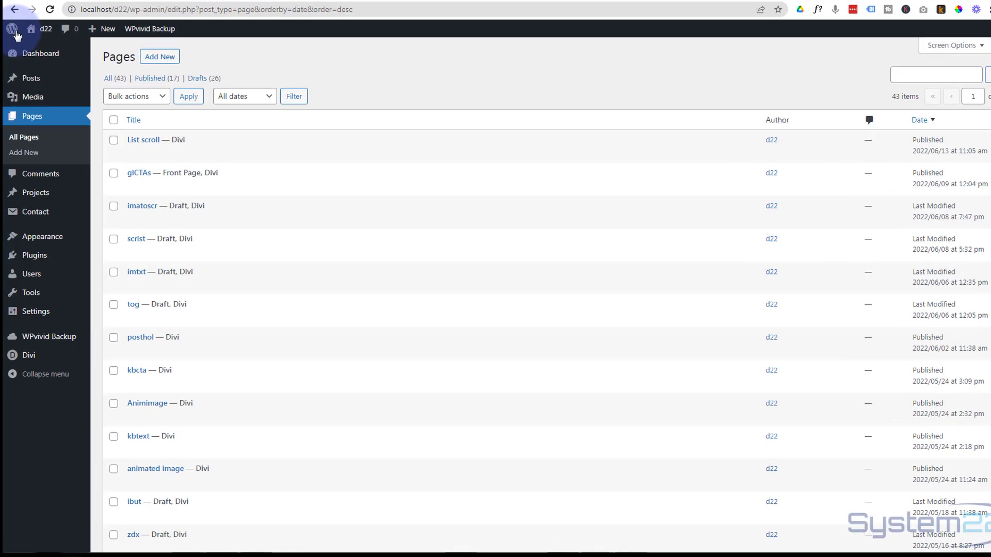
{"action": "mouse_move", "coordinate": [49, 239]}
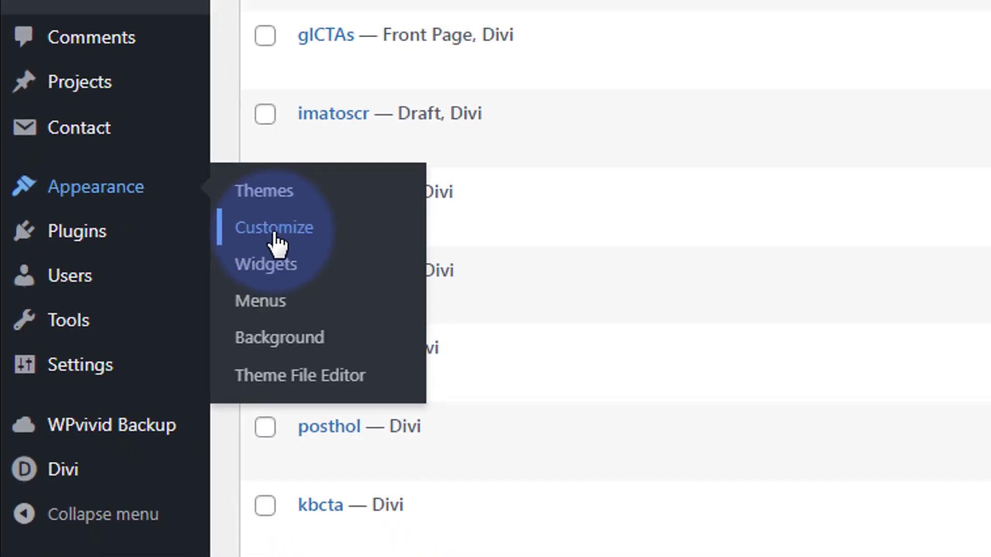
{"action": "left_click", "coordinate": [320, 223]}
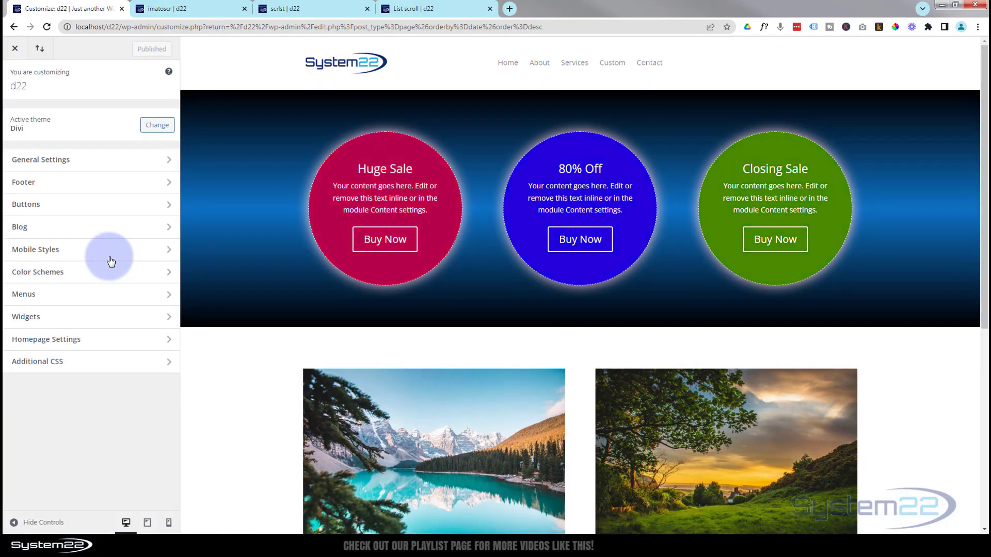
Set 'List scroll' as the static homepage in Homepage Settings and publish the change.
{"action": "left_click", "coordinate": [117, 344]}
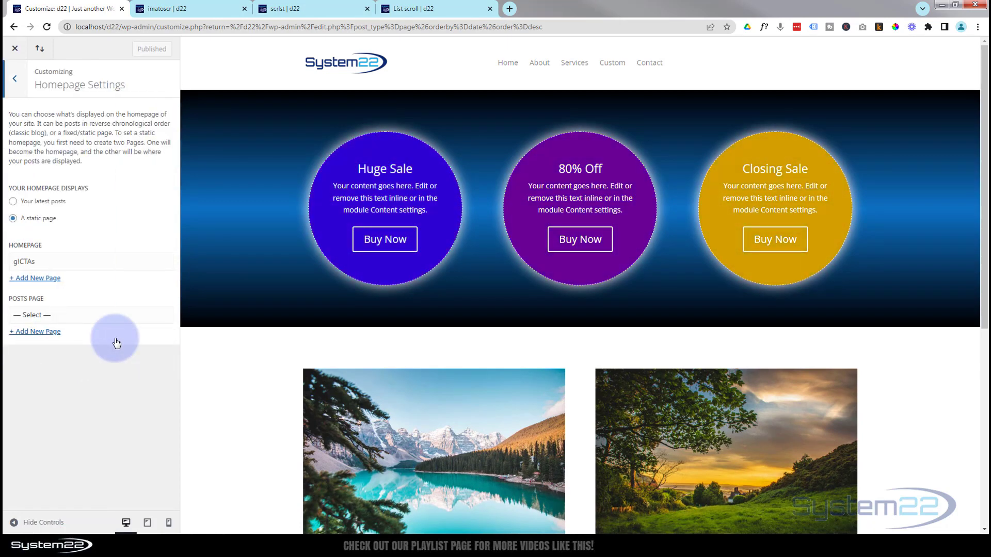
{"action": "left_click", "coordinate": [73, 319]}
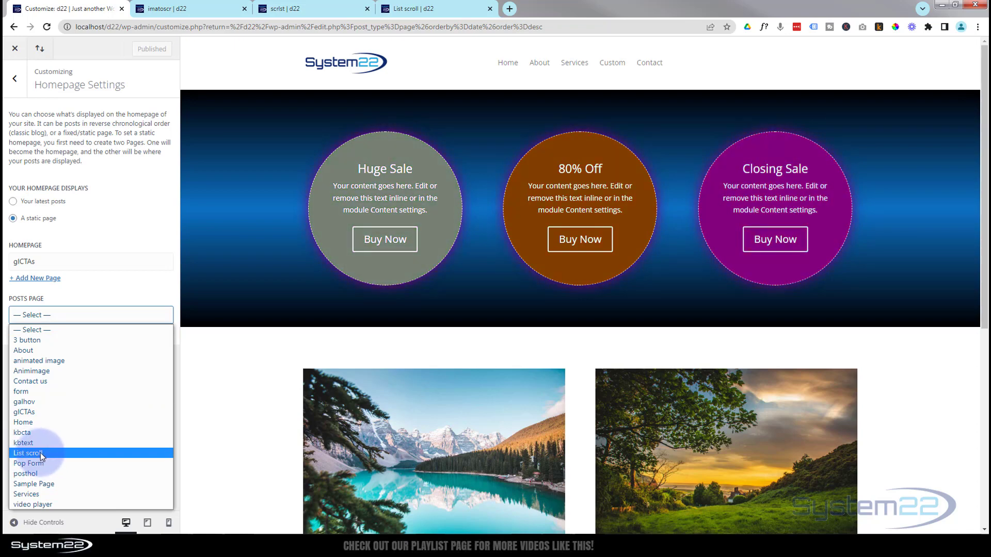
{"action": "left_click", "coordinate": [40, 453]}
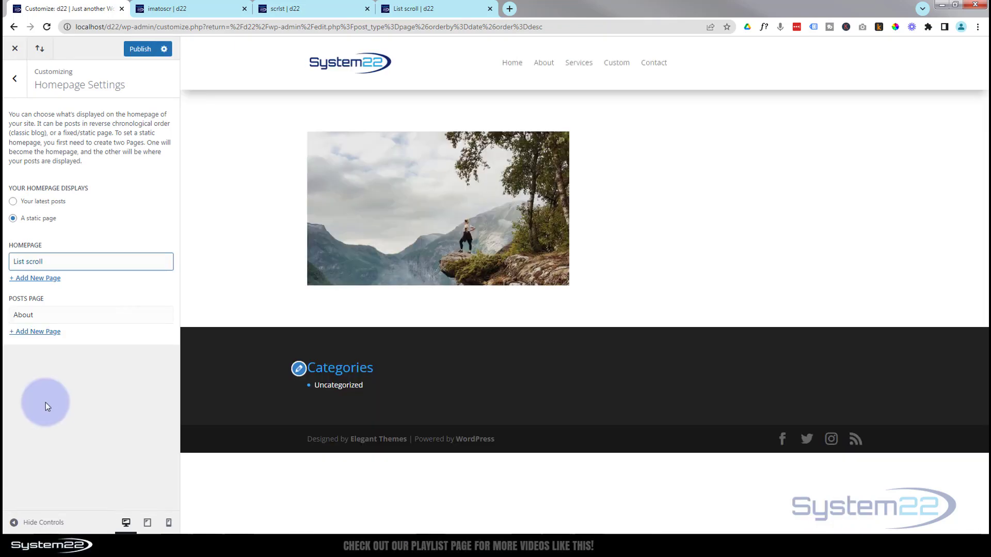
{"action": "left_click", "coordinate": [144, 51]}
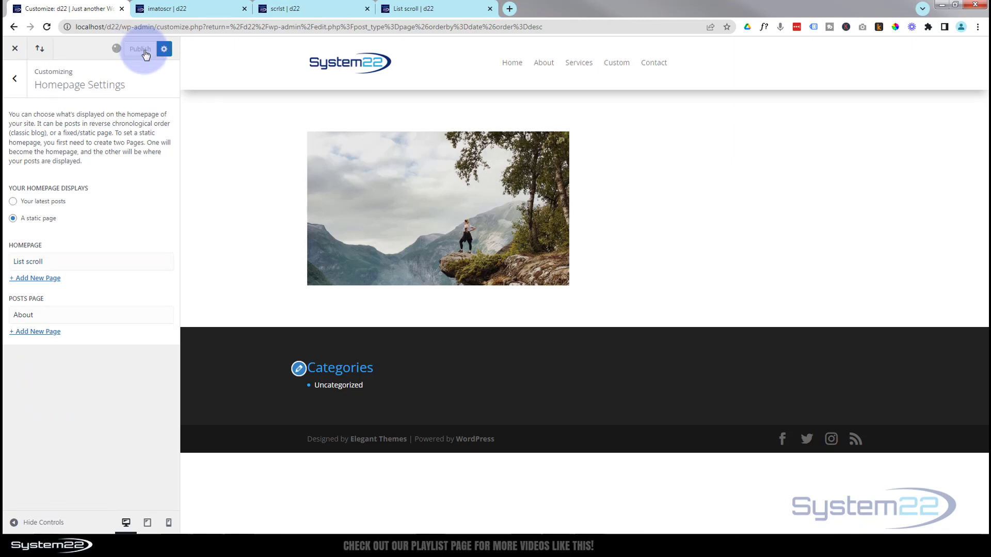
{"action": "left_click", "coordinate": [18, 85]}
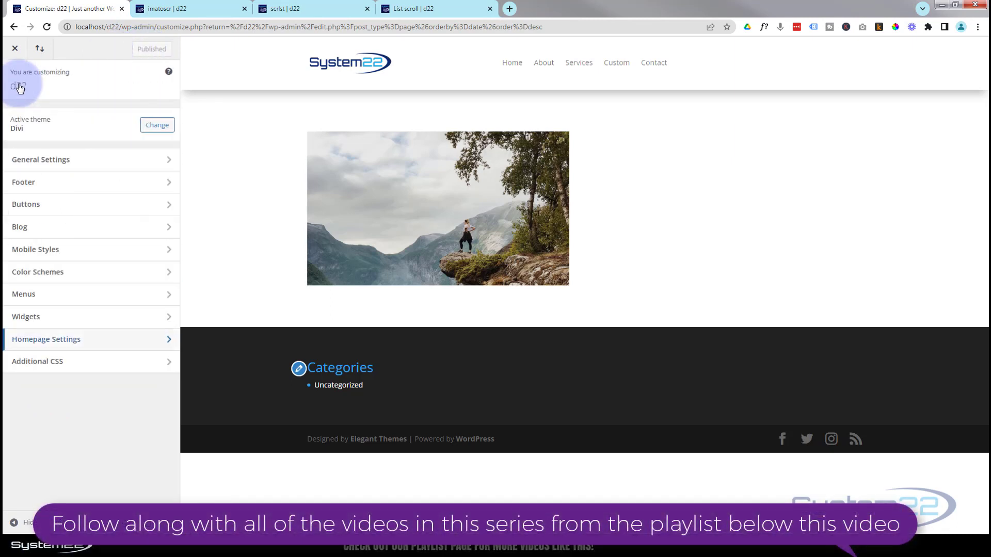
Open Additional CSS and write a /* Scrolling Image */ comment on line 1, with blank lines below it.
{"action": "left_click", "coordinate": [138, 365]}
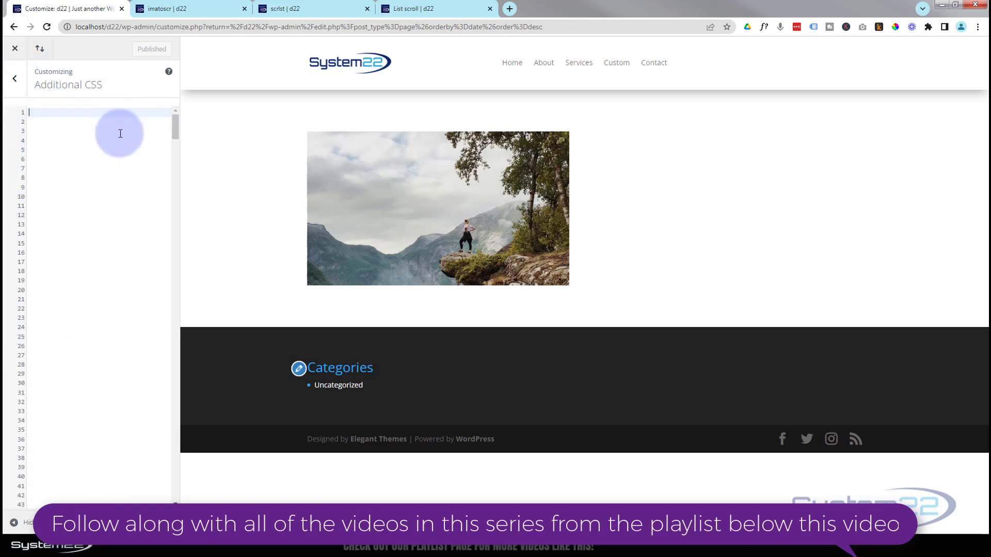
{"action": "left_click", "coordinate": [98, 243]}
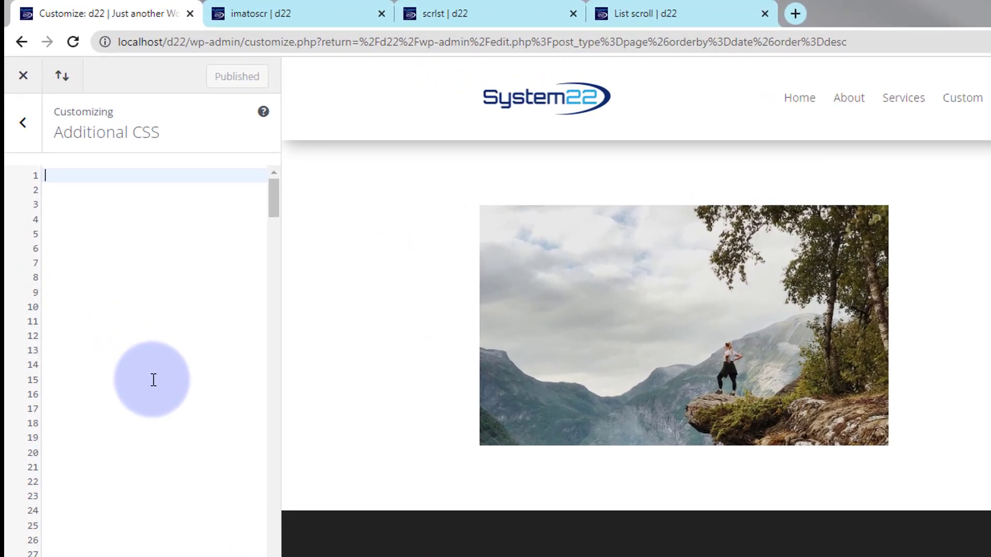
{"action": "type", "text": "/"}
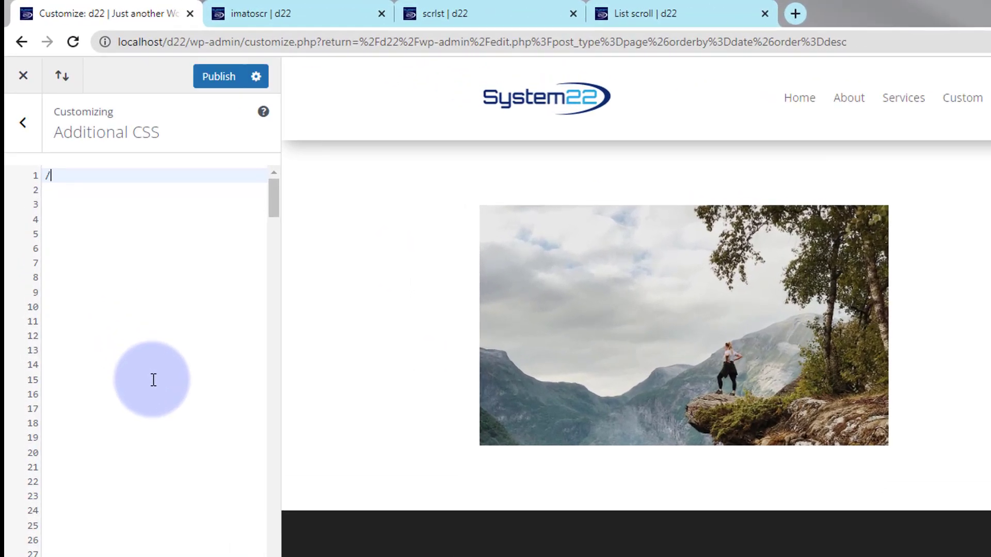
{"action": "type", "text": "**/"}
{"action": "key", "text": "Left"}
{"action": "type", "text": "Scrolling Image"}
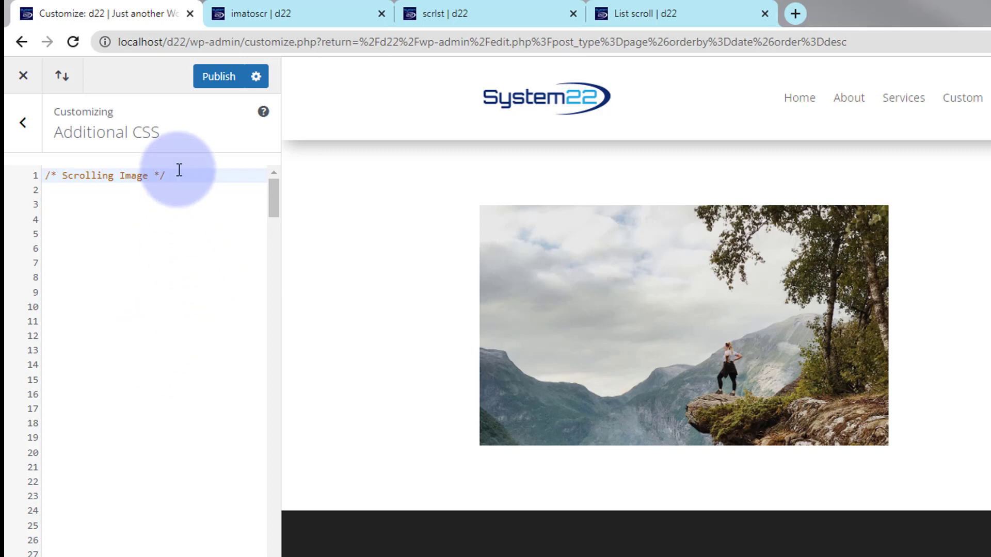
{"action": "key", "text": "Return"}
{"action": "key", "text": "Return"}
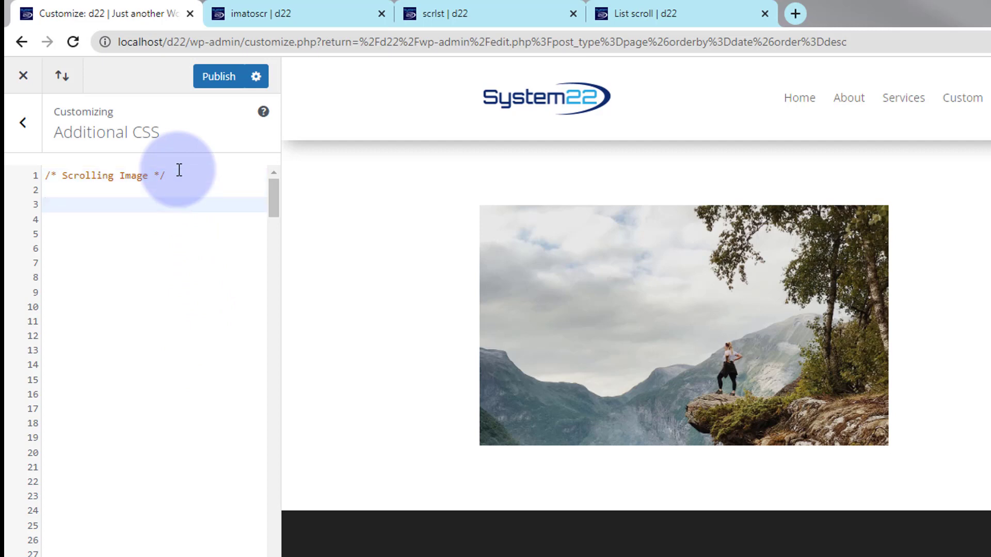
Write a .scrlst rule with animation: lstscr 30s linear infinite, followed by a new line.
{"action": "type", "text": ".scrlst {"}
{"action": "key", "text": "Return"}
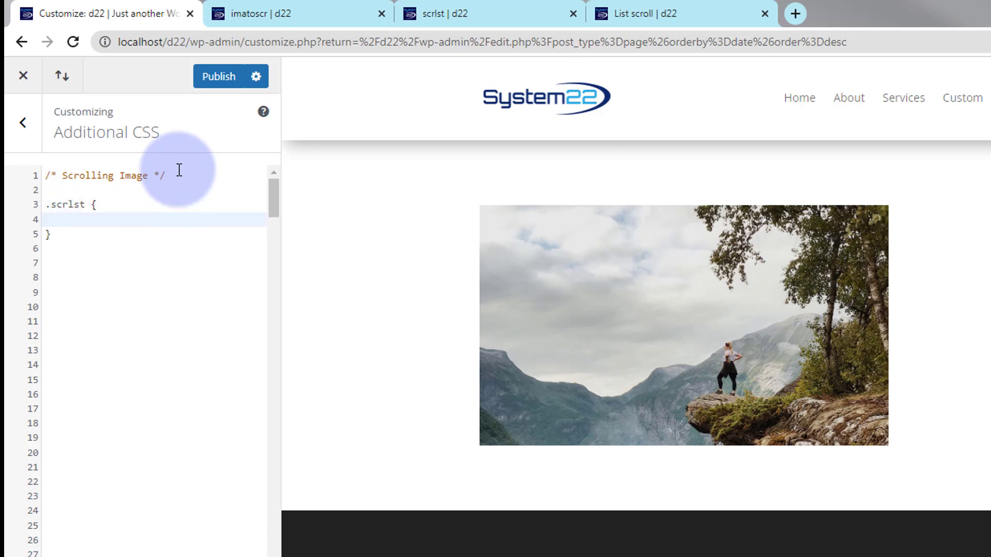
{"action": "type", "text": "anima"}
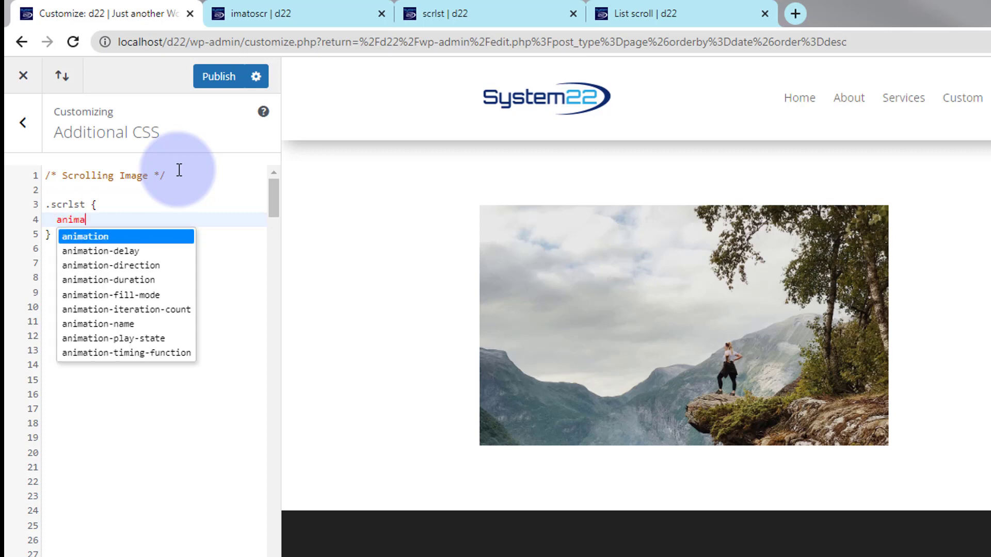
{"action": "type", "text": "tion: "}
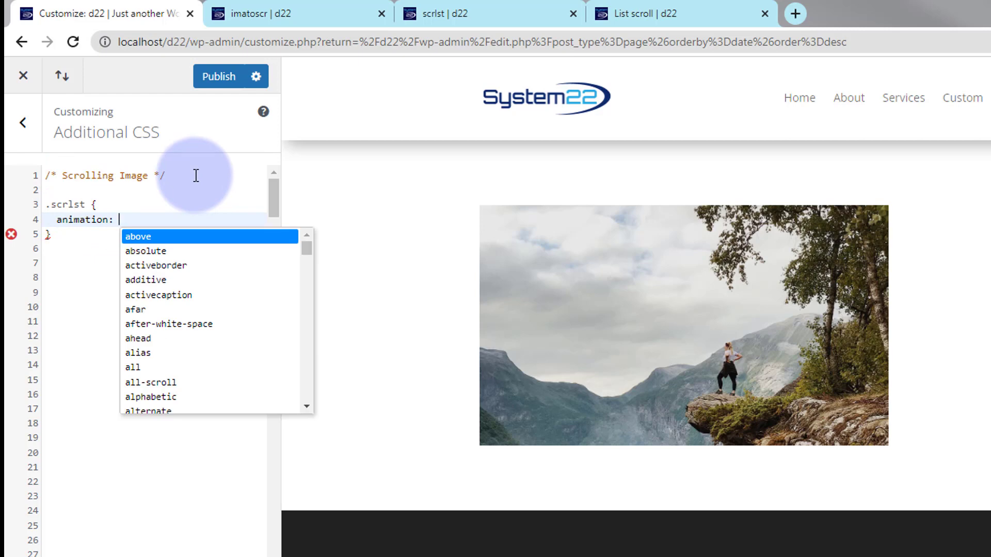
{"action": "type", "text": "lst"}
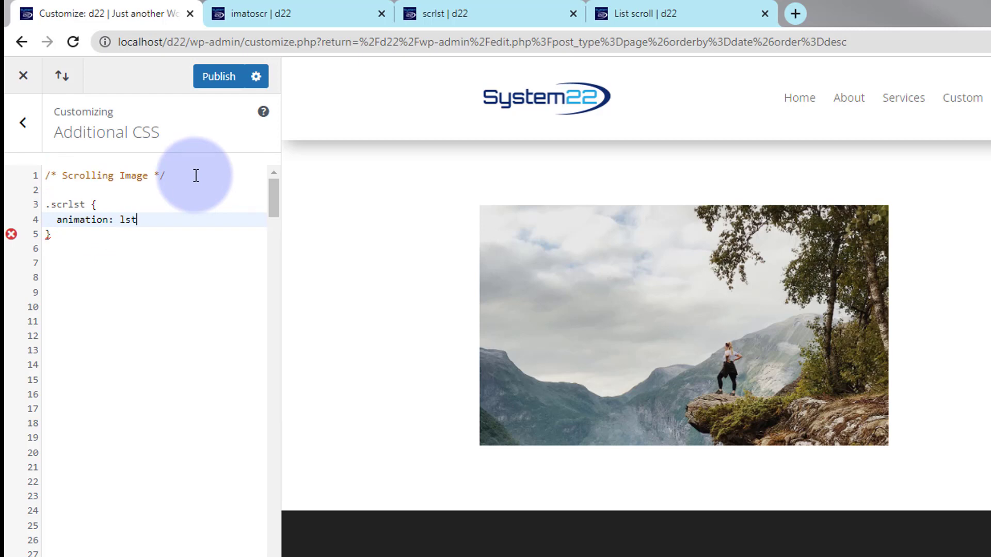
{"action": "type", "text": "scr"}
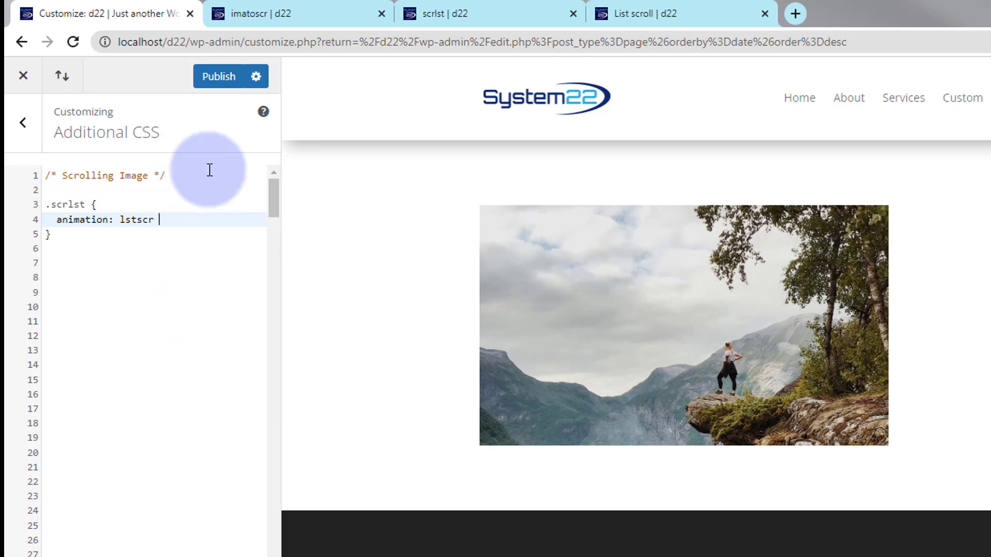
{"action": "type", "text": "30"}
{"action": "type", "text": "3"}
{"action": "type", "text": "s"}
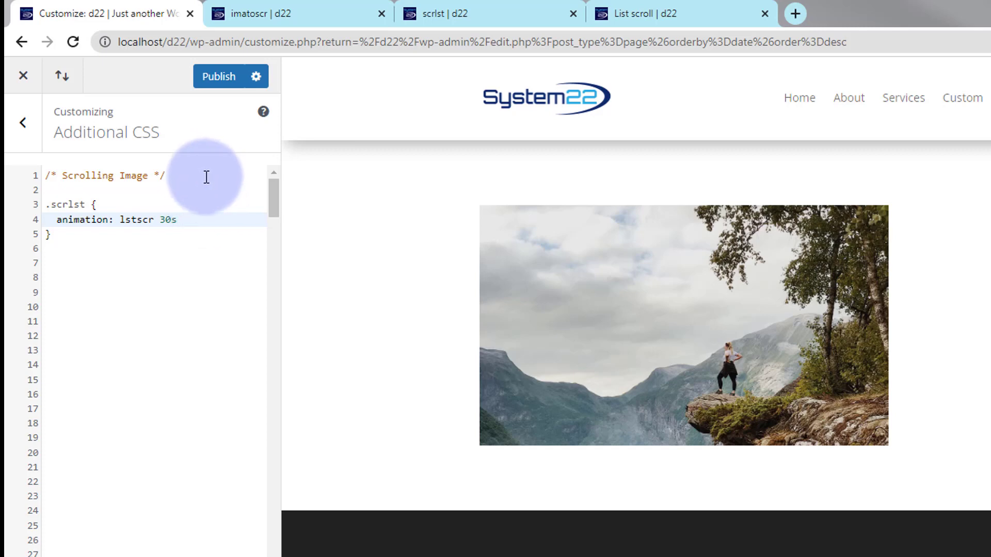
{"action": "type", "text": "linear inf"}
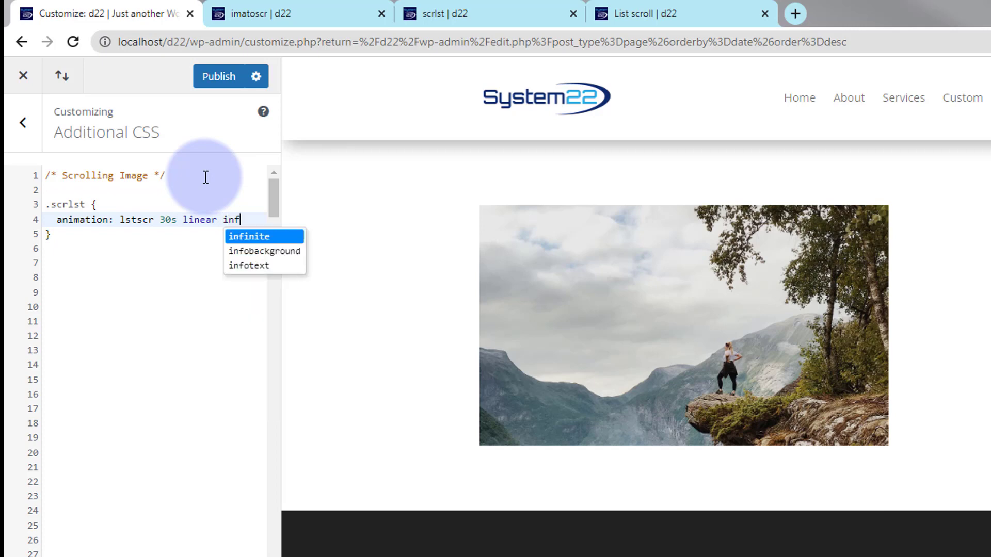
{"action": "type", "text": "inite"}
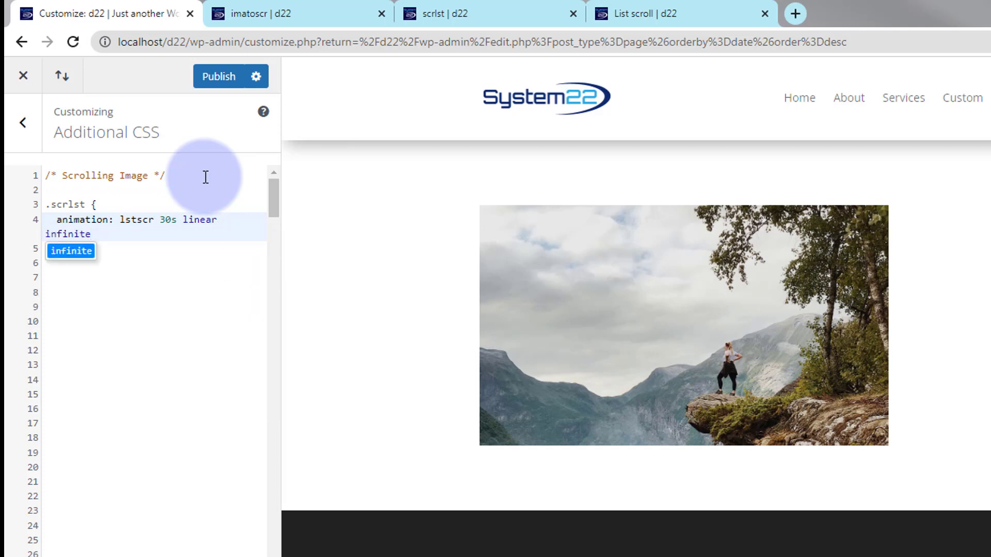
{"action": "type", "text": ";"}
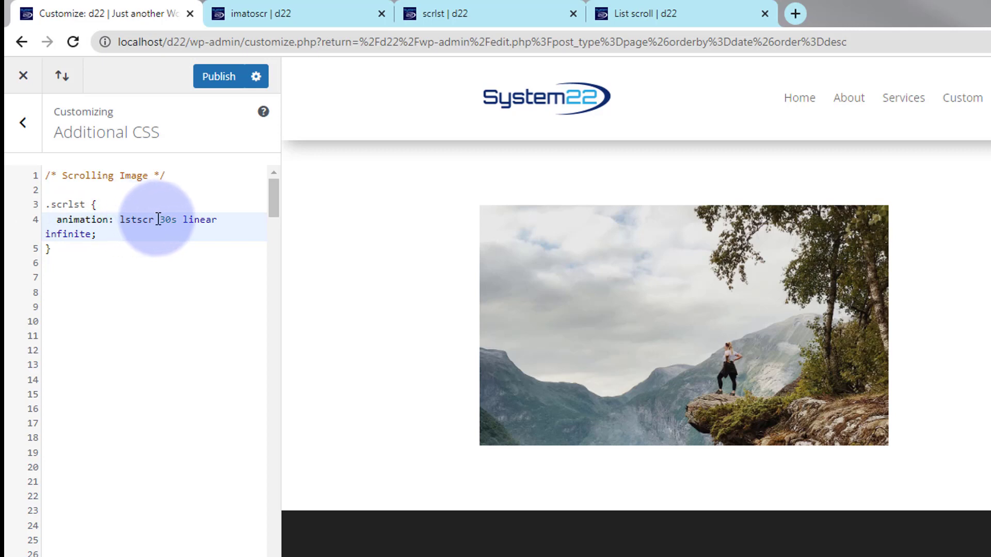
{"action": "left_click", "coordinate": [74, 251]}
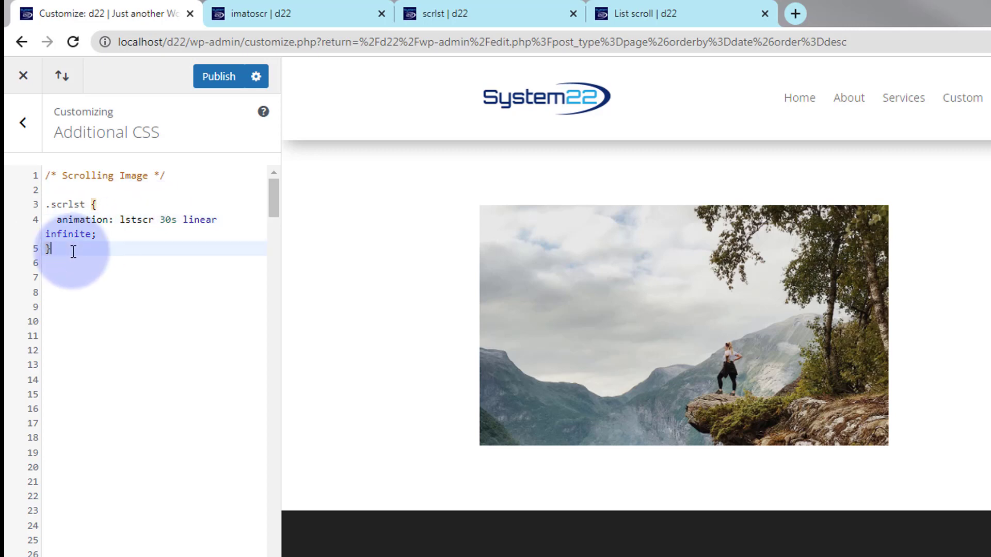
{"action": "key", "text": "Return"}
{"action": "key", "text": "Return"}
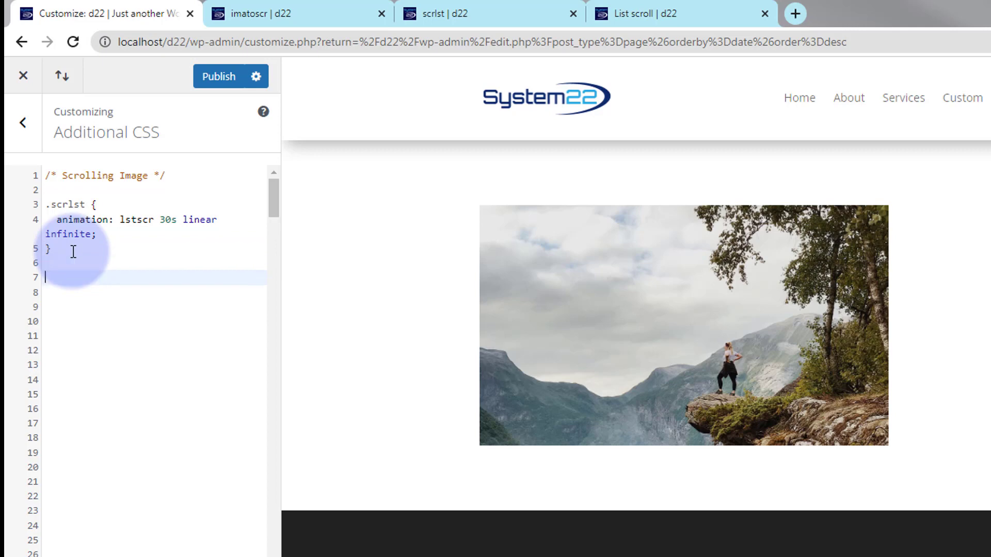
{"action": "type", "text": "@keyfr"}
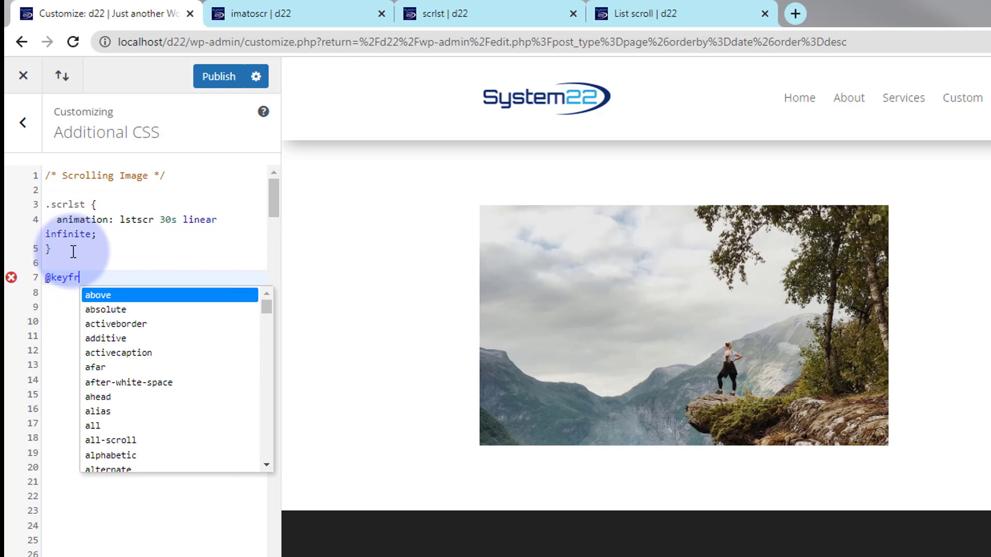
{"action": "type", "text": "ames lstscr {"}
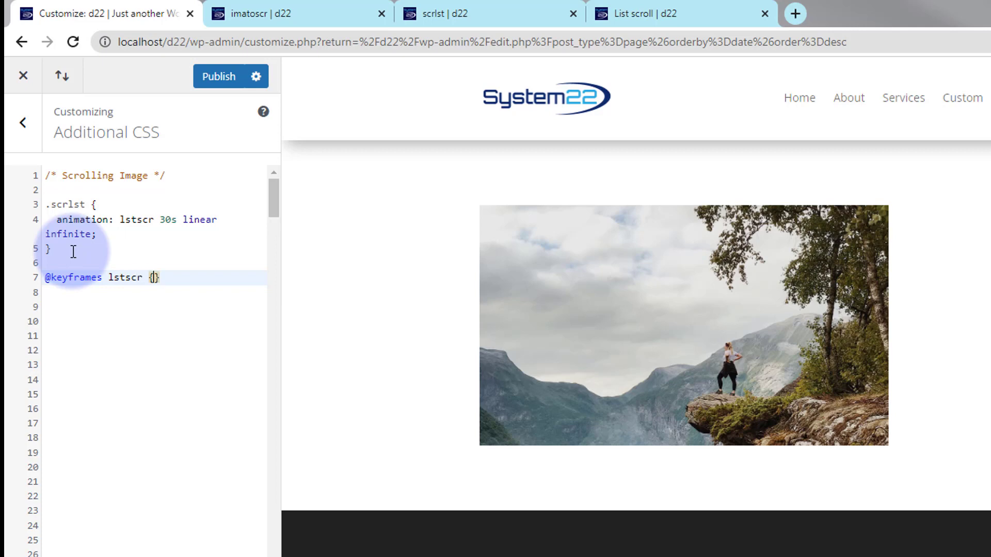
{"action": "key", "text": "Return"}
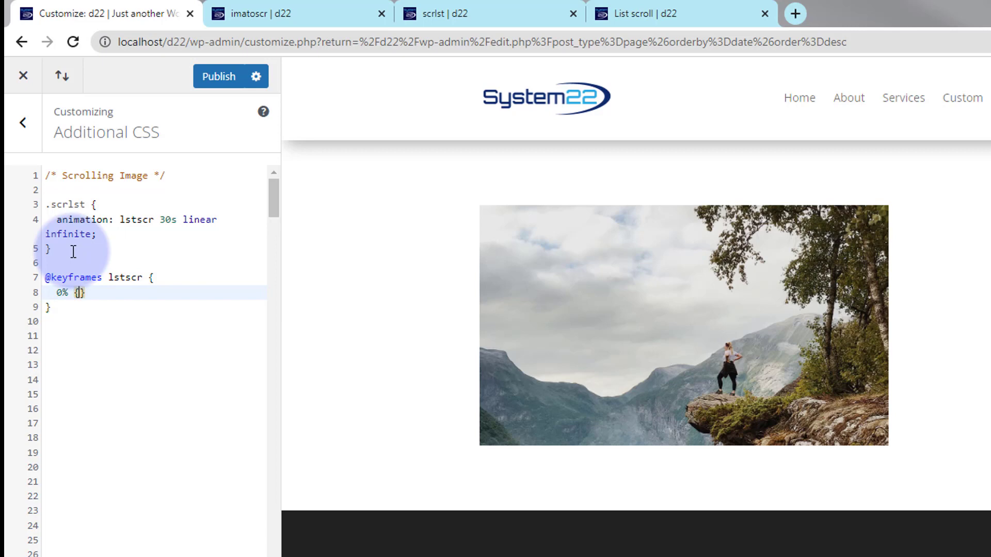
{"action": "type", "text": "op"}
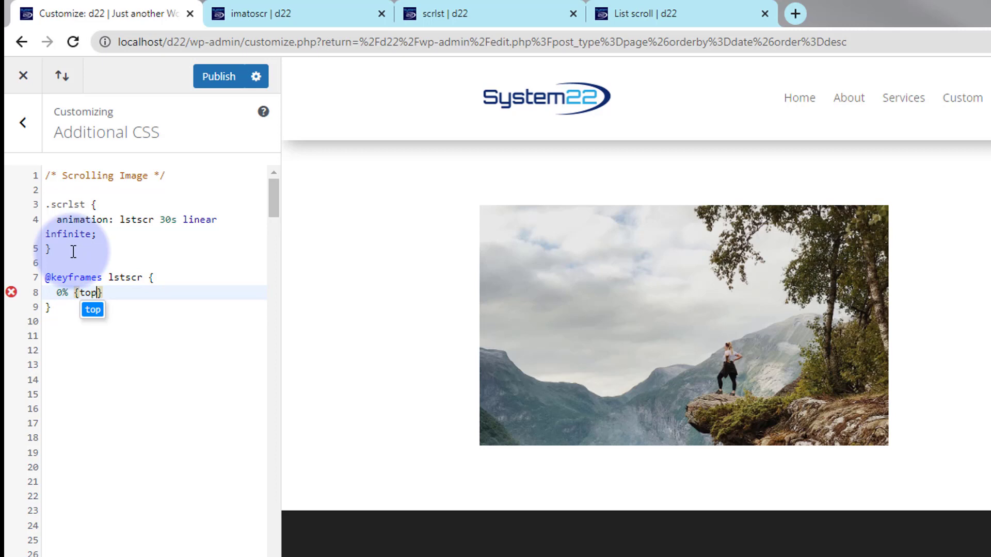
{"action": "type", "text": ":0%"}
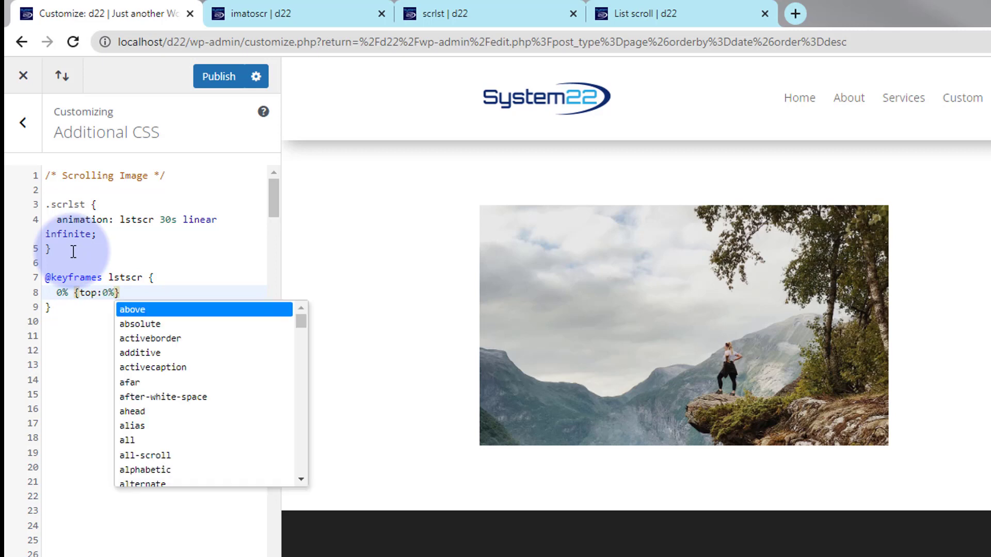
{"action": "type", "text": ";"}
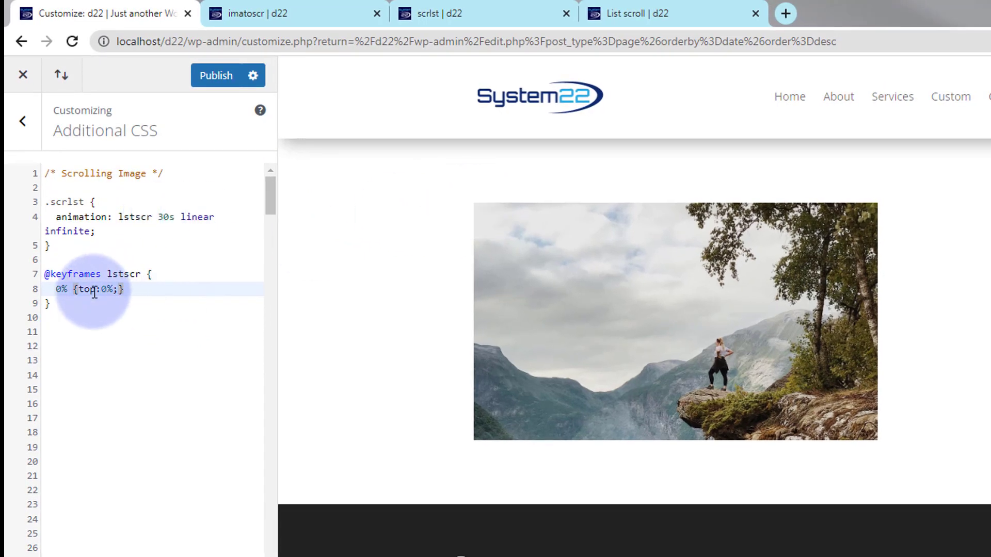
{"action": "left_click_drag", "start_coordinate": [55, 289], "coordinate": [128, 290]}
{"action": "key", "text": "ctrl+c"}
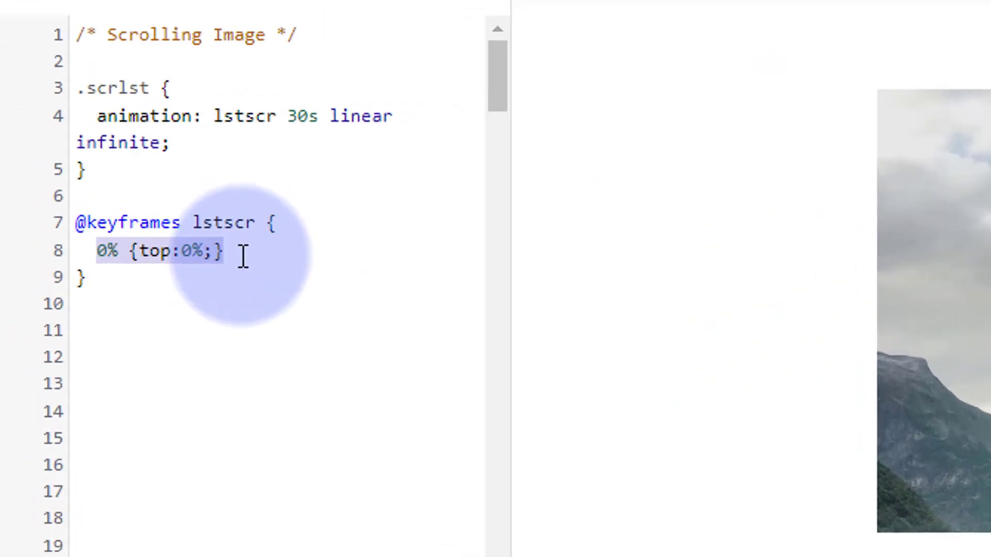
Paste four copies of the 0% {top:0%;} step below the original.
{"action": "left_click", "coordinate": [331, 248]}
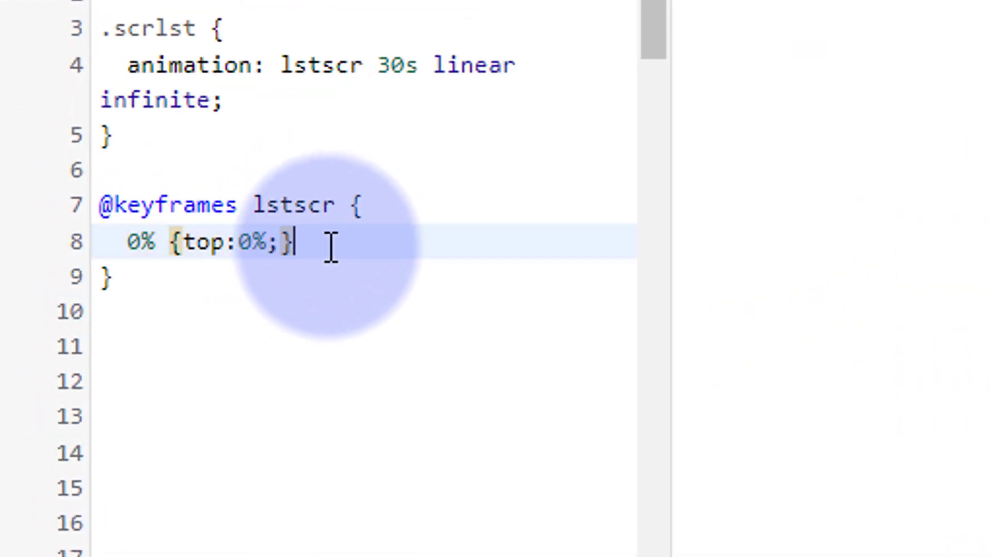
{"action": "key", "text": "Return"}
{"action": "key", "text": "ctrl+v"}
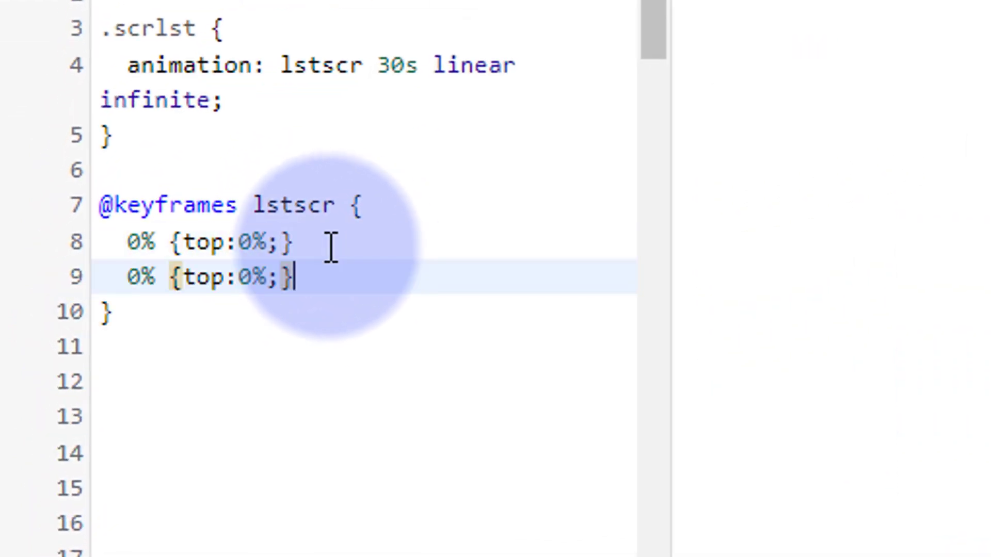
{"action": "key", "text": "Return"}
{"action": "key", "text": "ctrl+v"}
{"action": "key", "text": "Return"}
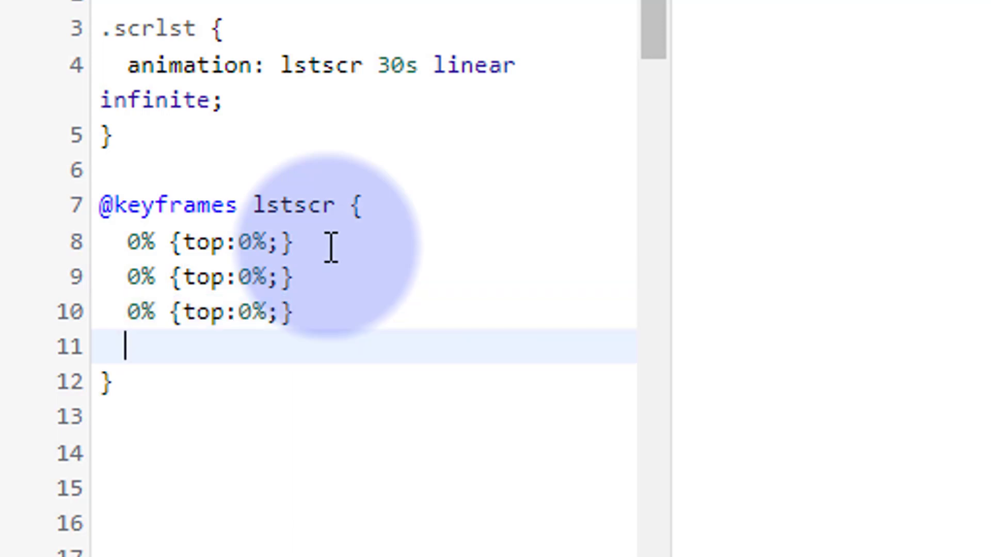
{"action": "key", "text": "ctrl+v"}
{"action": "key", "text": "Return"}
{"action": "key", "text": "ctrl+v"}
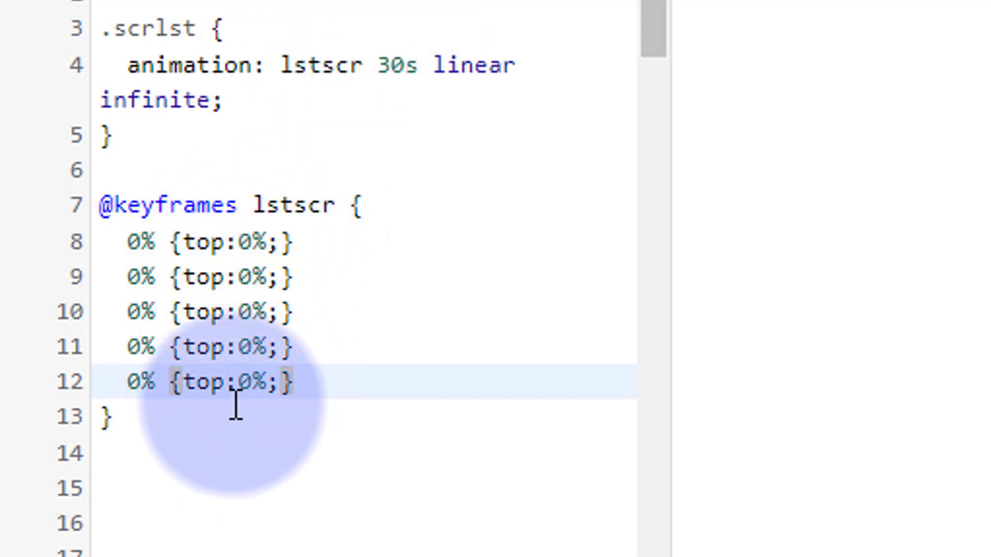
Change the copied steps' percentages to 25%, 50%, 75% and 100%.
{"action": "left_click_drag", "start_coordinate": [132, 277], "coordinate": [140, 279]}
{"action": "type", "text": "25"}
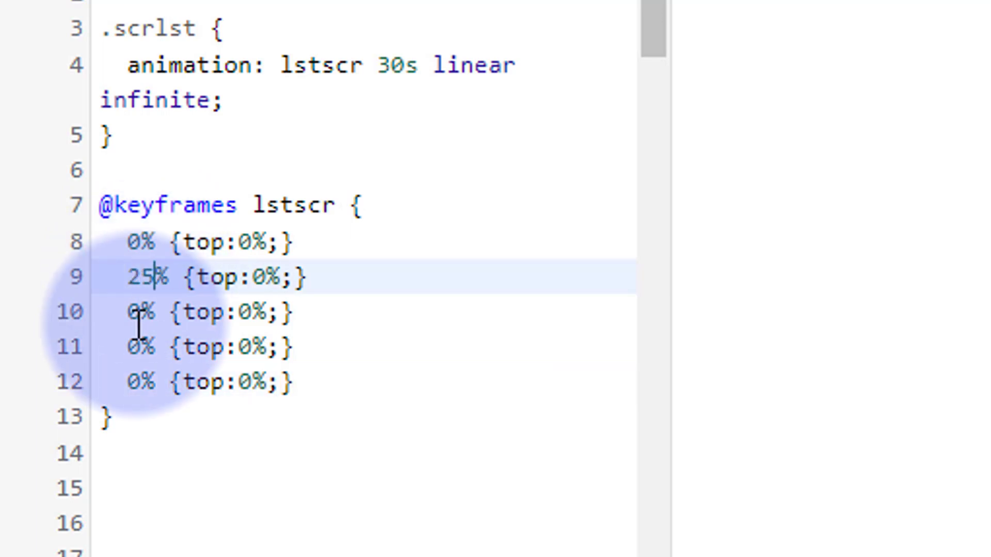
{"action": "left_click", "coordinate": [134, 314]}
{"action": "type", "text": "5"}
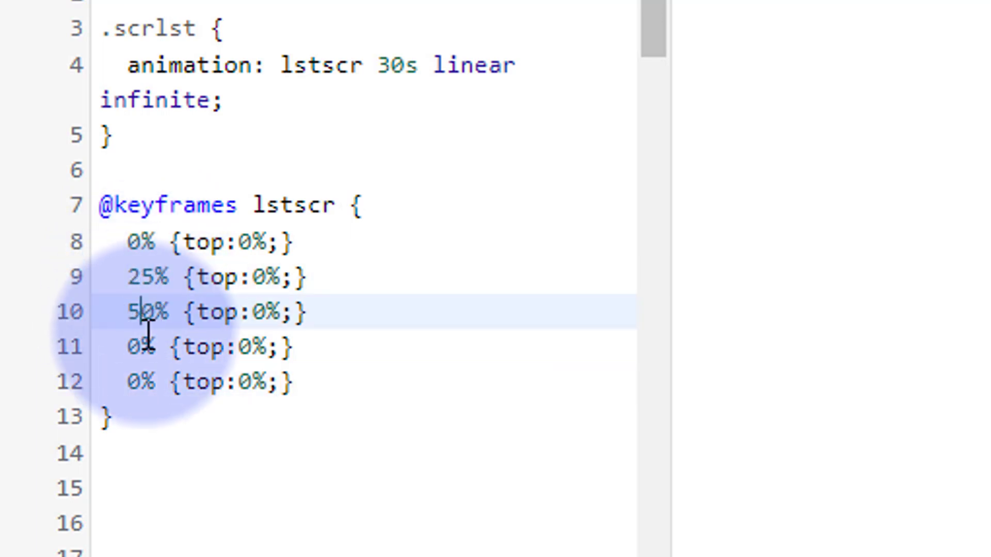
{"action": "left_click_drag", "start_coordinate": [132, 347], "coordinate": [147, 348]}
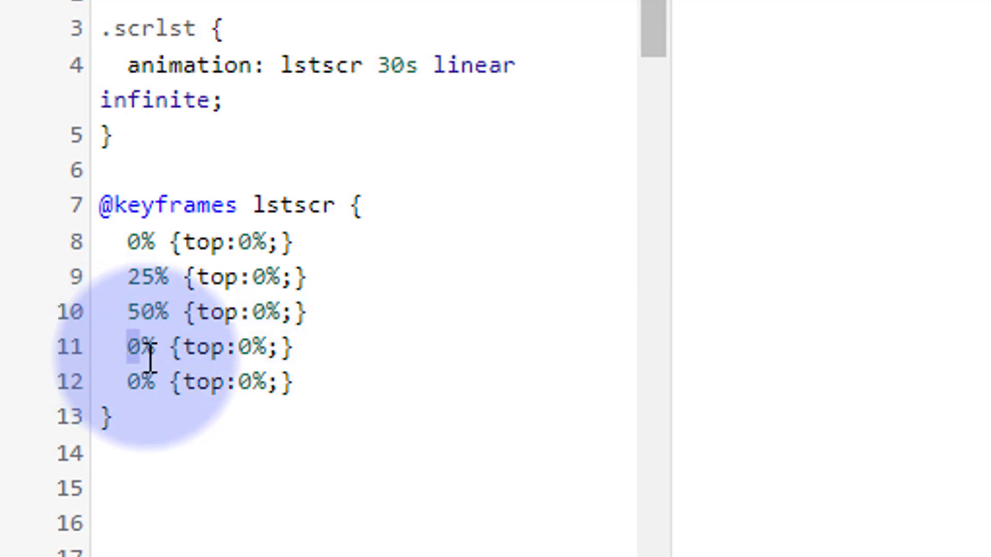
{"action": "type", "text": "75"}
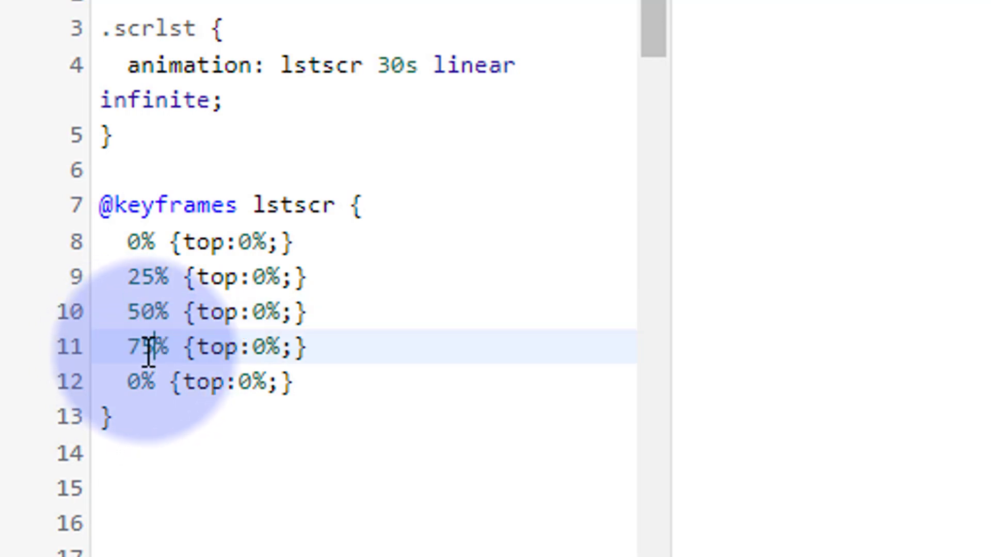
{"action": "left_click", "coordinate": [126, 382]}
{"action": "type", "text": "100"}
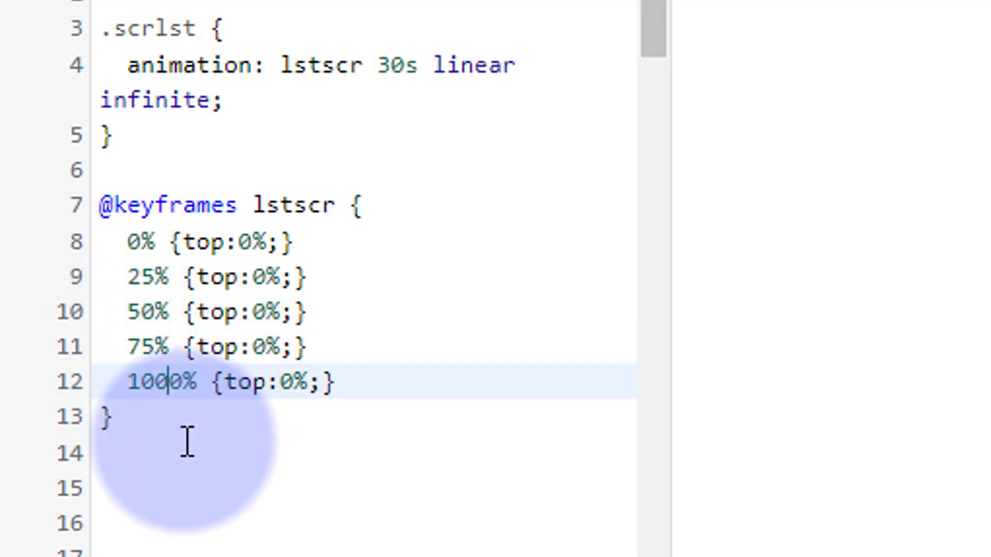
{"action": "key", "text": "Delete"}
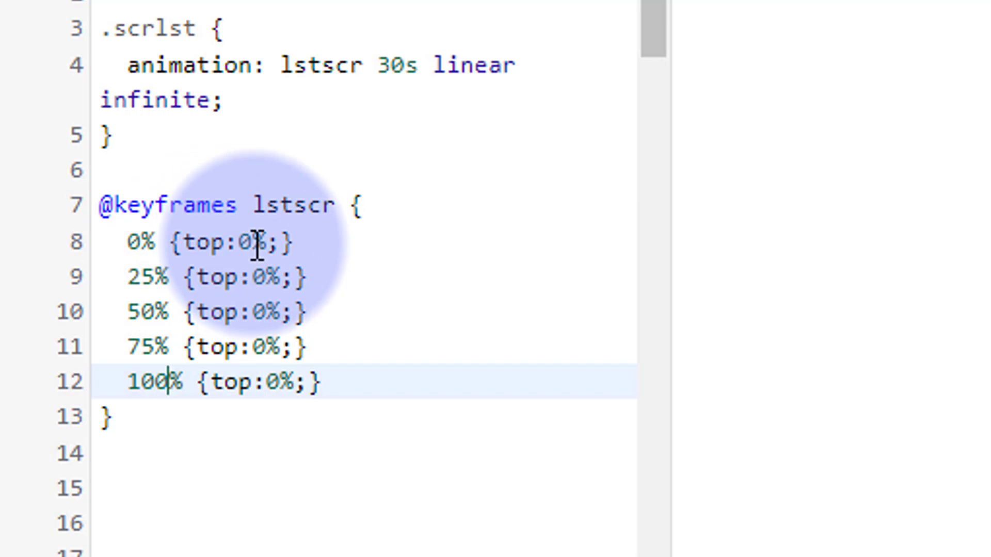
Set top to -50%, -100% and -50% in the 25%, 50% and 75% keyframe steps.
{"action": "left_click", "coordinate": [258, 278]}
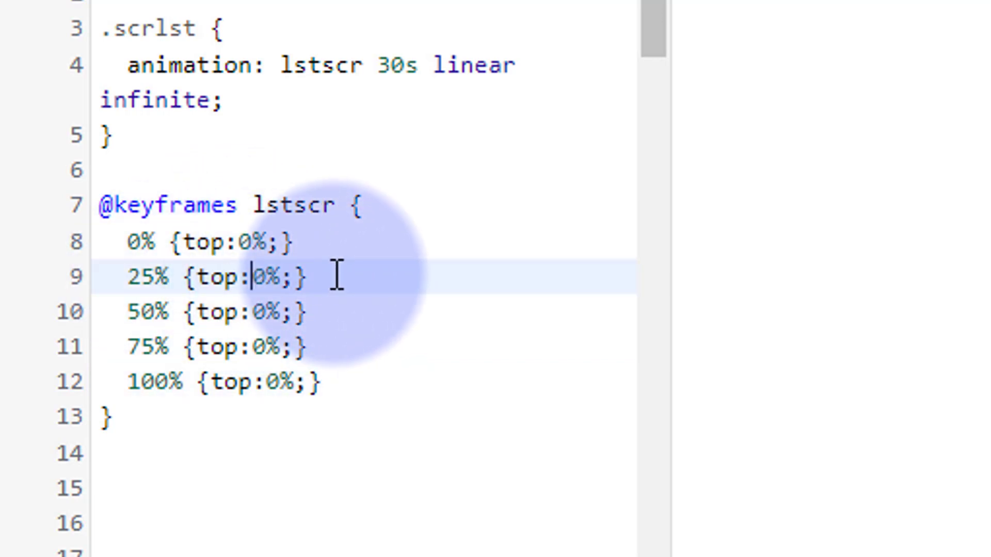
{"action": "type", "text": "-5"}
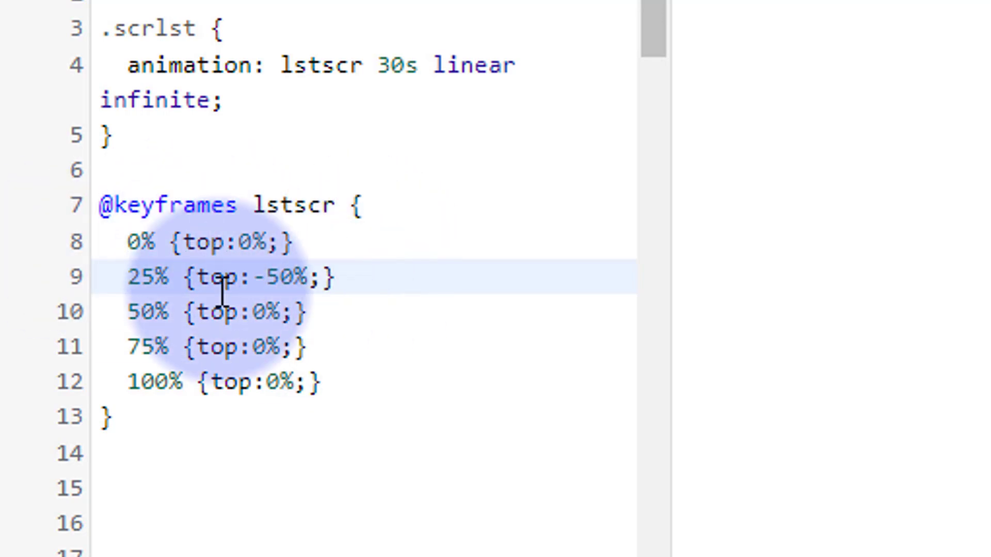
{"action": "left_click", "coordinate": [252, 313]}
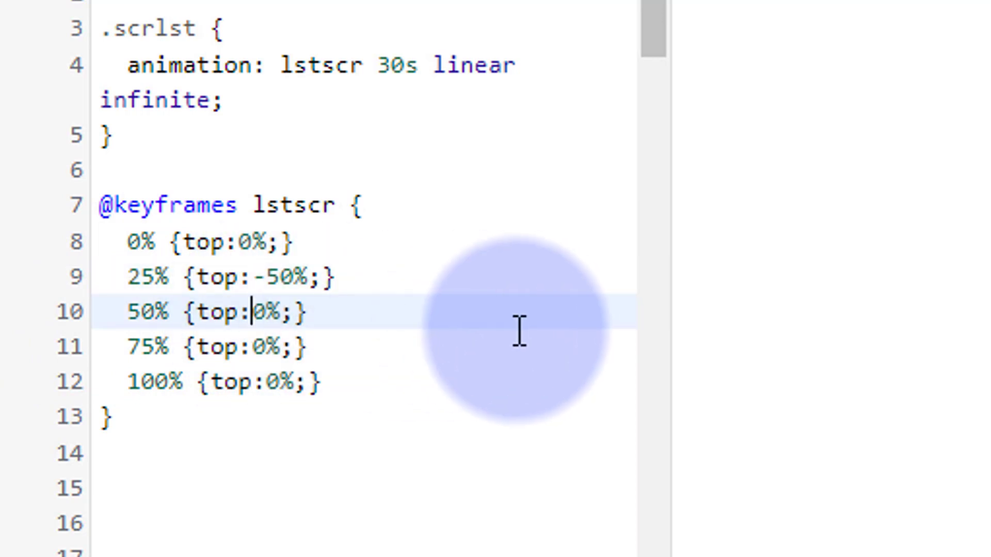
{"action": "type", "text": "-1"}
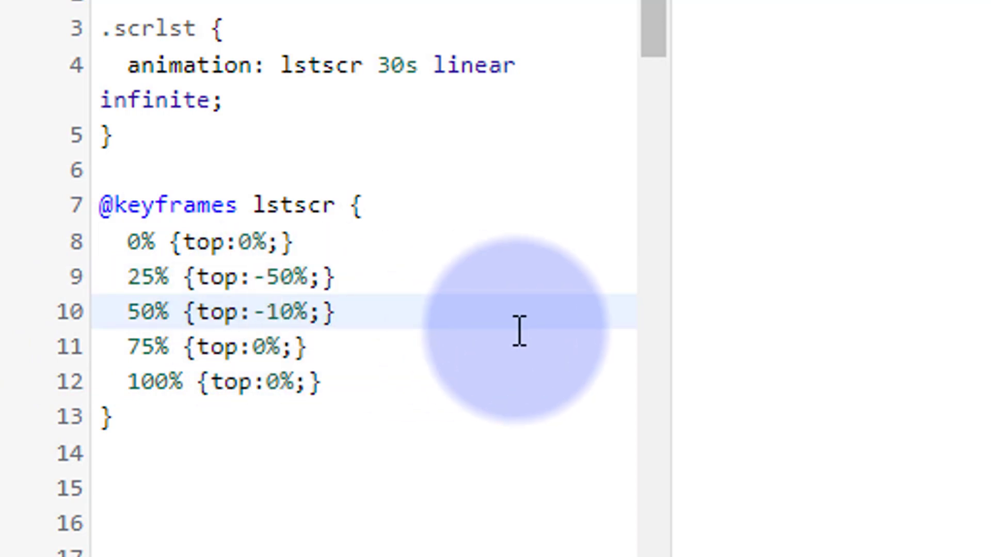
{"action": "type", "text": "0"}
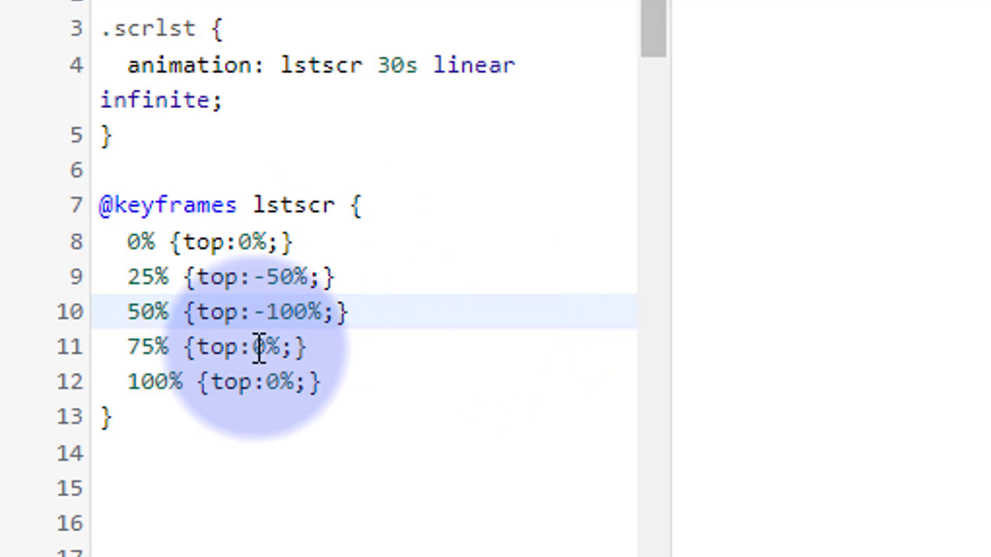
{"action": "left_click", "coordinate": [260, 347]}
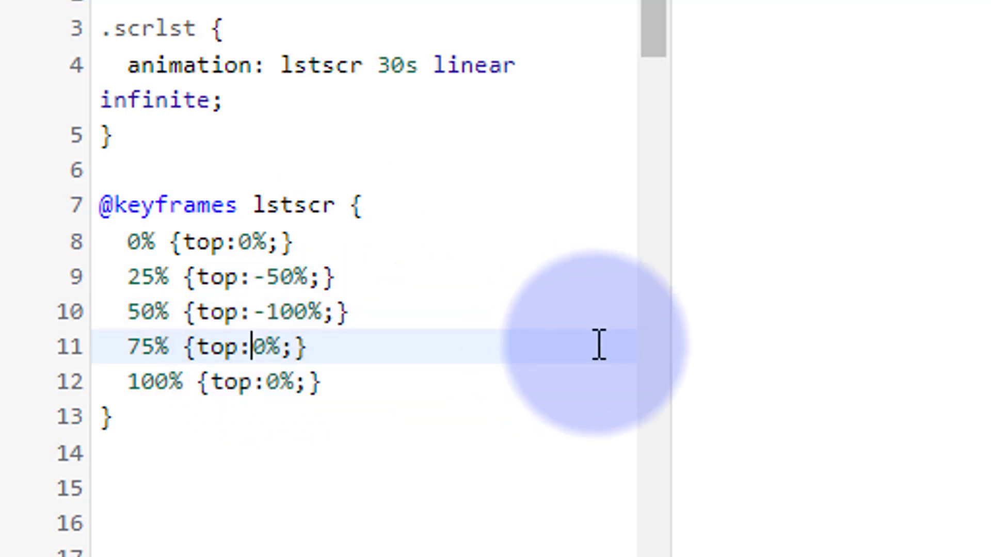
{"action": "type", "text": "-5"}
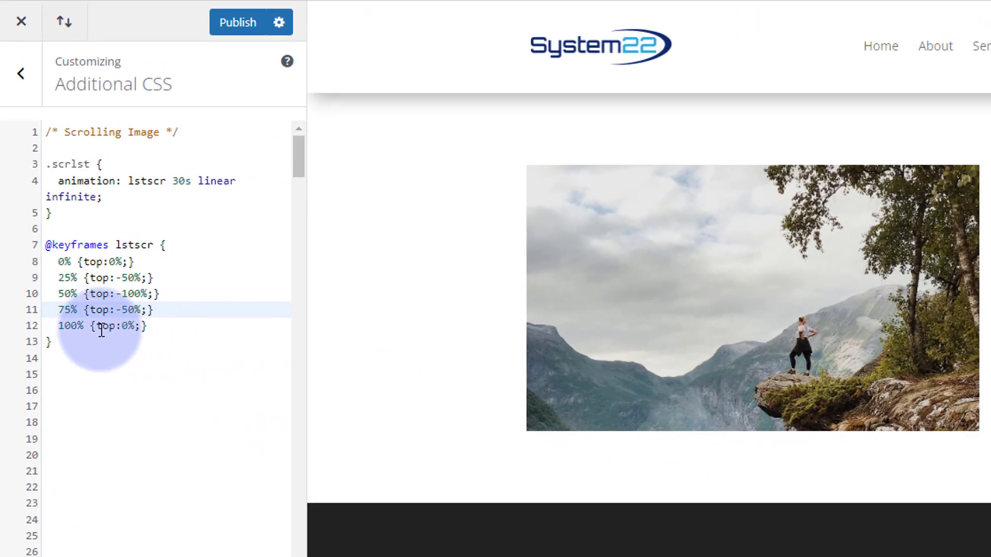
Publish the CSS, return to the Customizer's main menu and reopen Additional CSS.
{"action": "left_click", "coordinate": [238, 23]}
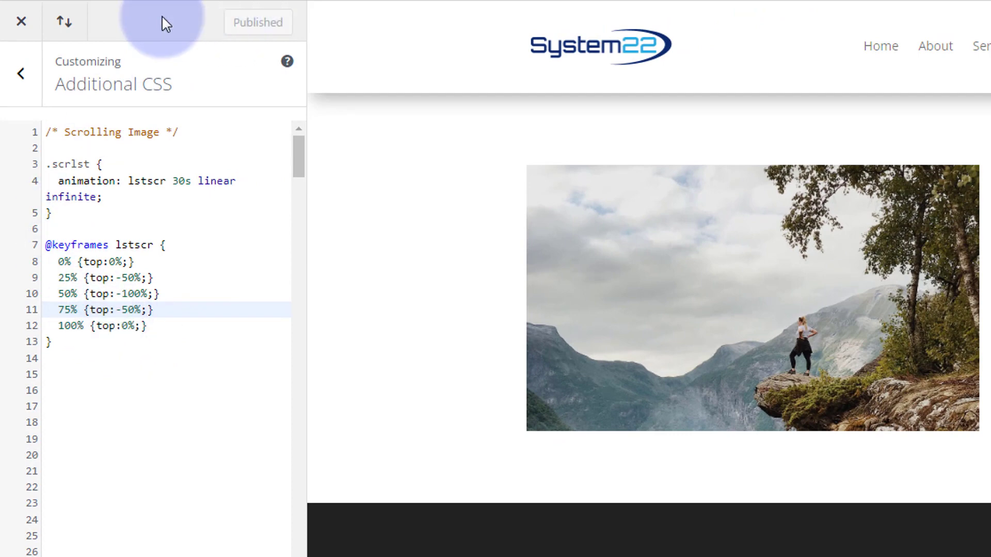
{"action": "left_click", "coordinate": [80, 3]}
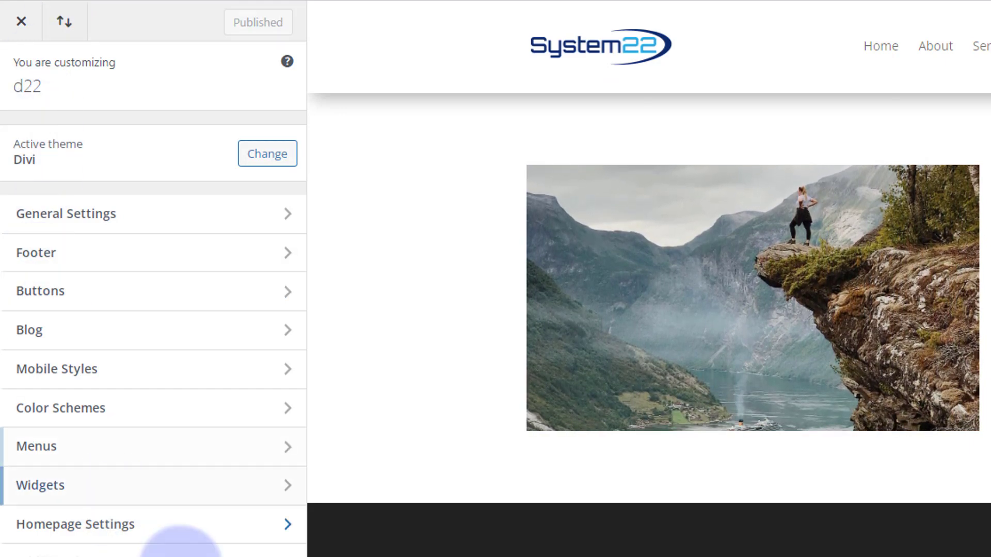
{"action": "left_click", "coordinate": [177, 548]}
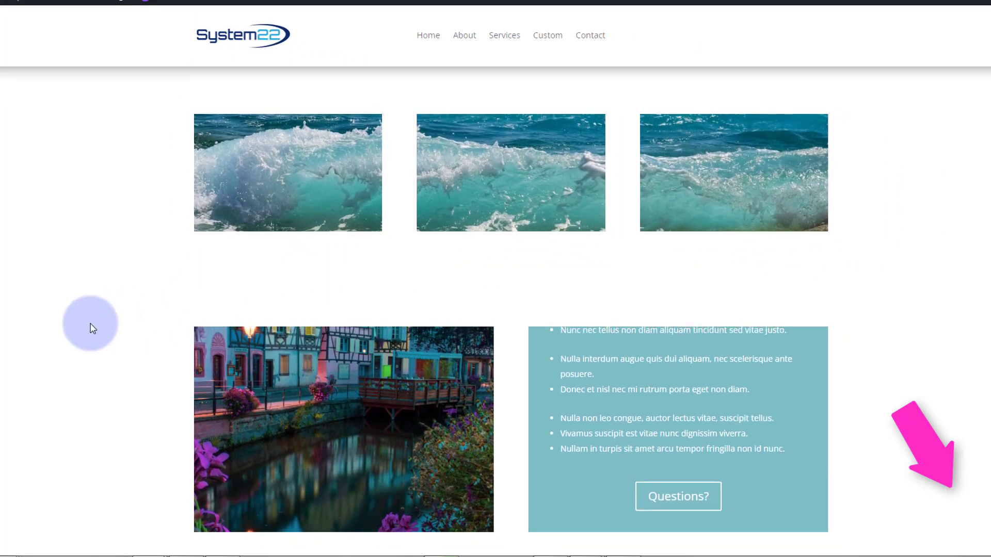
Scroll down the page to the image sections above the footer.
{"action": "scroll", "coordinate": [703, 288], "scroll_direction": "down", "scroll_amount": 2}
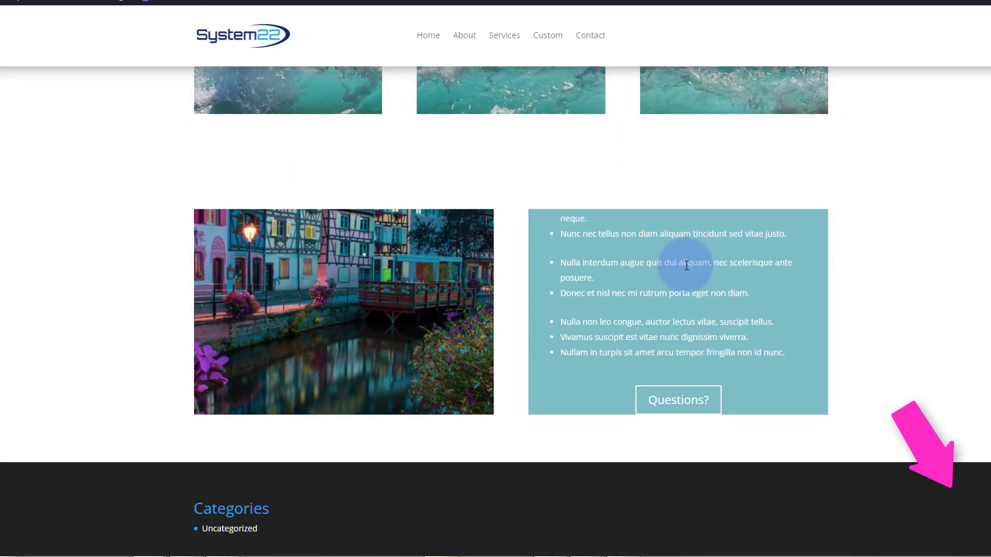